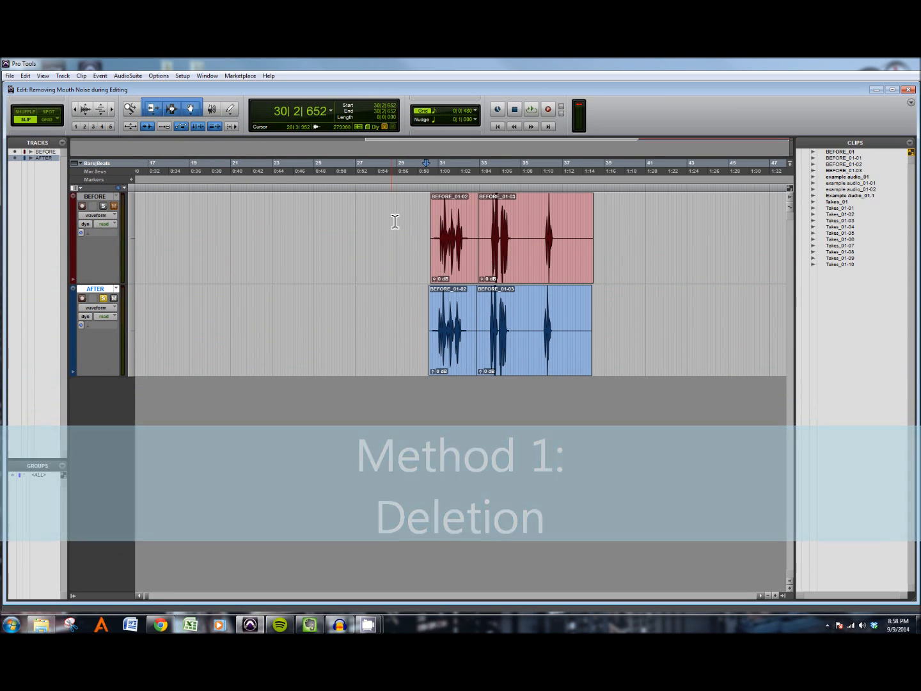
# Step: Zoom into the first AFTER clip and audition a selected phrase to locate the mouth noise
pyautogui.click(447, 330)
pyautogui.hotkey('ctrl', ']')
pyautogui.hotkey('ctrl', ']')
pyautogui.hotkey('ctrl', ']')
pyautogui.click(374, 326)
pyautogui.hotkey('ctrl', '[')
pyautogui.moveTo(400, 330); pyautogui.dragTo(601, 325)
pyautogui.hotkey('ctrl', '[')
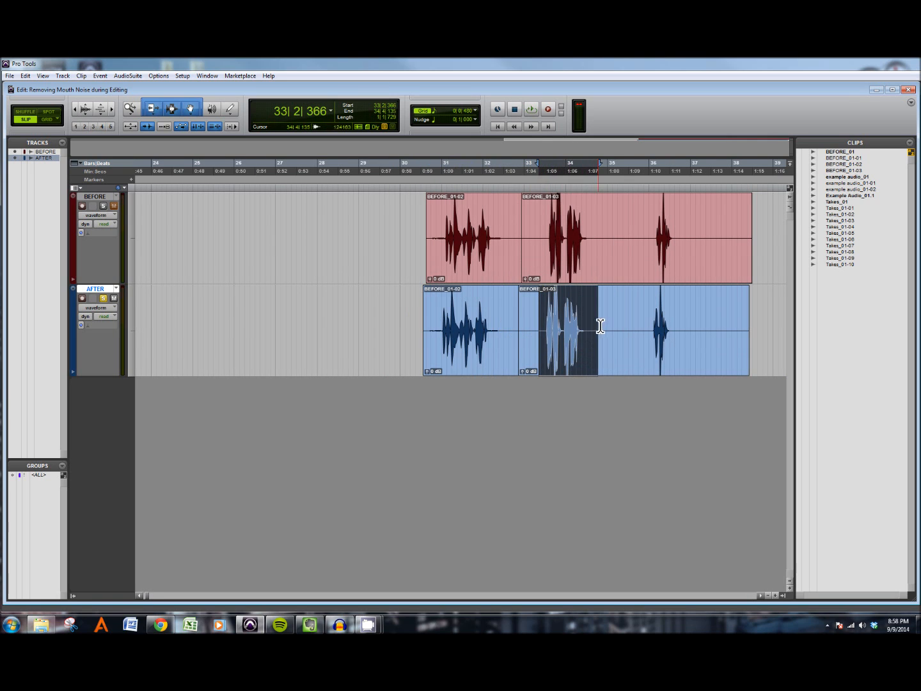
pyautogui.click(485, 355)
pyautogui.moveTo(440, 325); pyautogui.dragTo(516, 323)
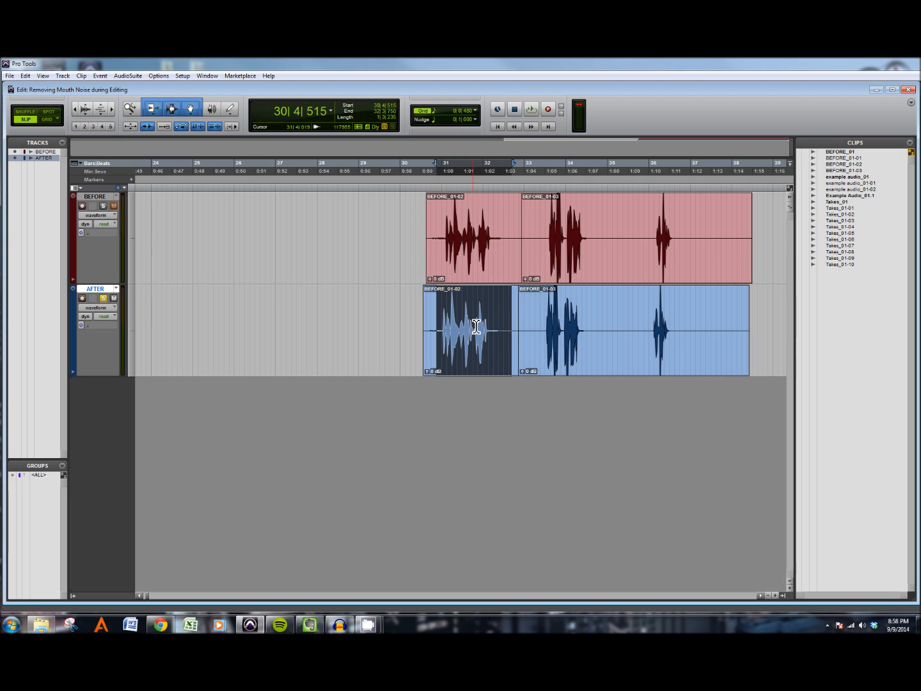
pyautogui.hotkey('ctrl', ']')
pyautogui.moveTo(446, 324); pyautogui.dragTo(598, 325)
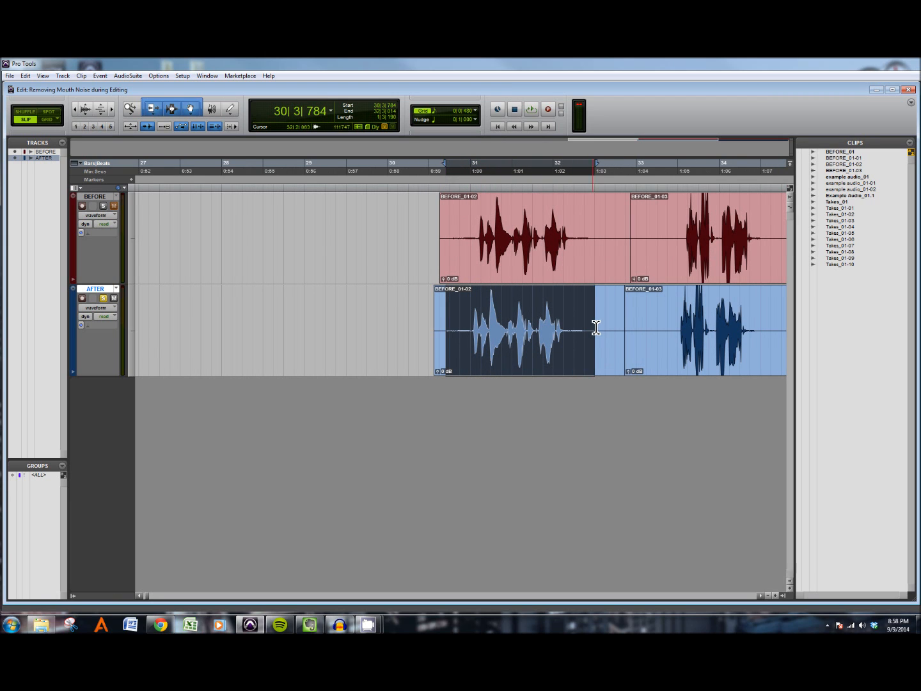
pyautogui.press('space')
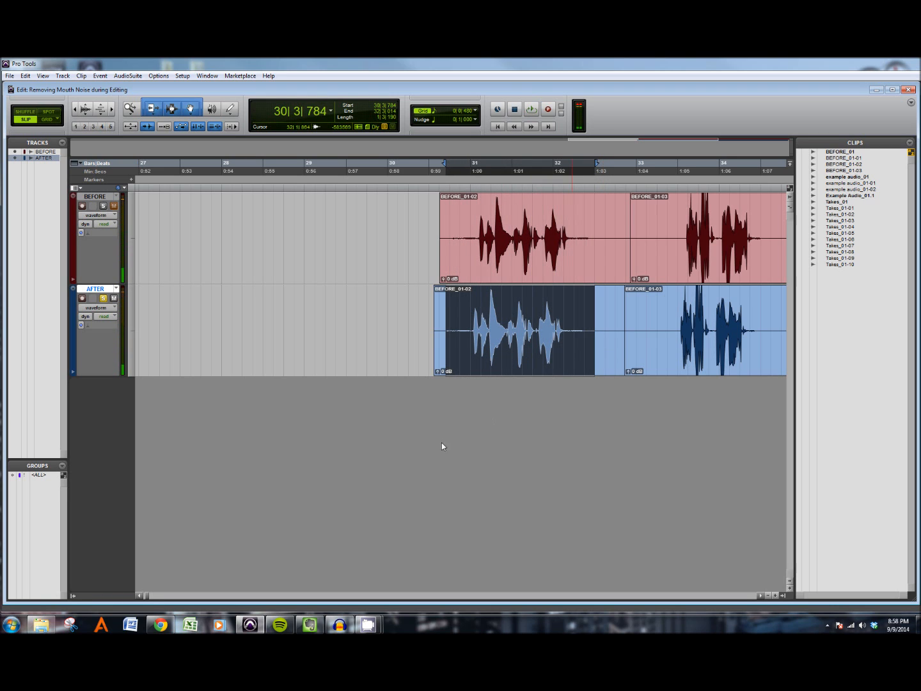
pyautogui.press('space')
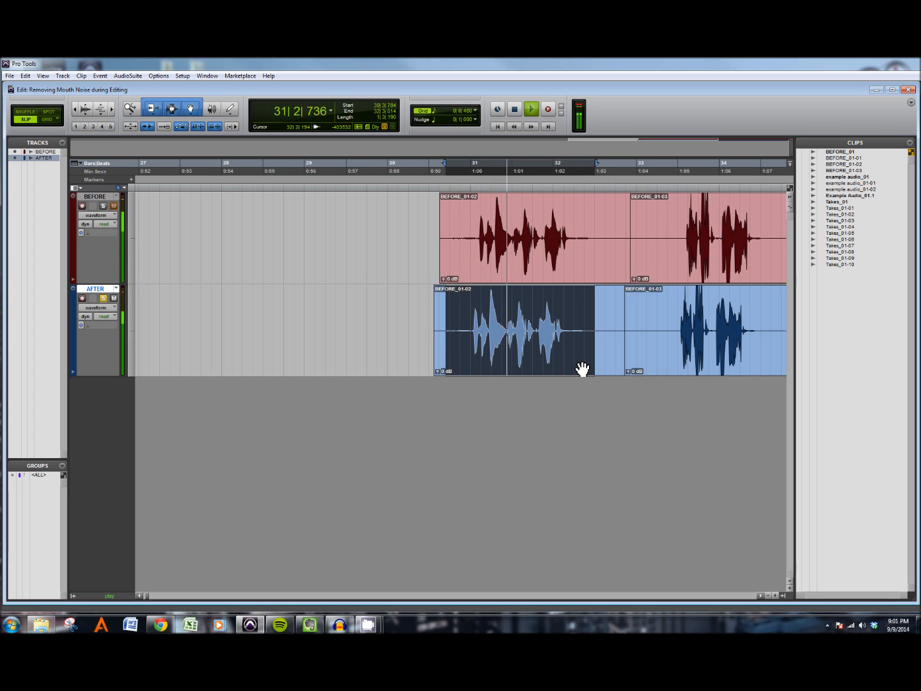
pyautogui.press('space')
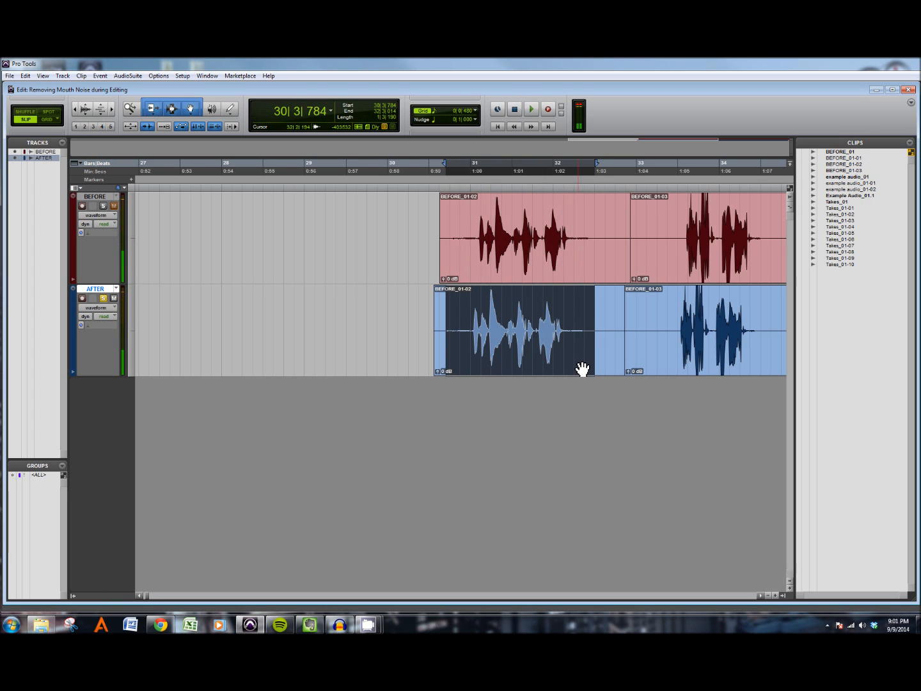
pyautogui.press('space')
pyautogui.press('space')
# Step: Select and audition progressively shorter sections around the suspected mouth noise in the AFTER clip
pyautogui.moveTo(505, 318); pyautogui.dragTo(543, 318)
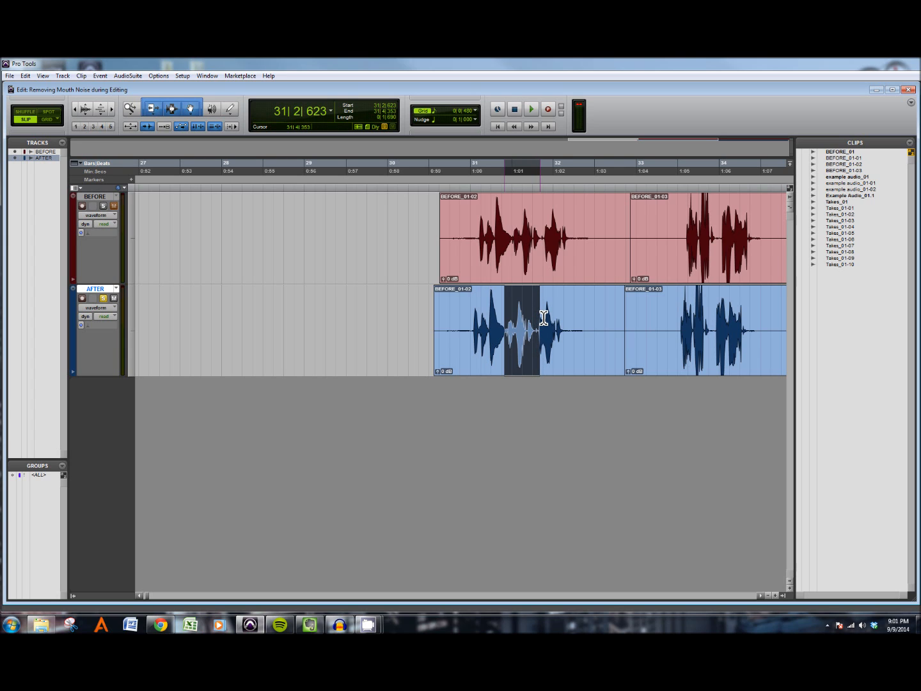
pyautogui.press('space')
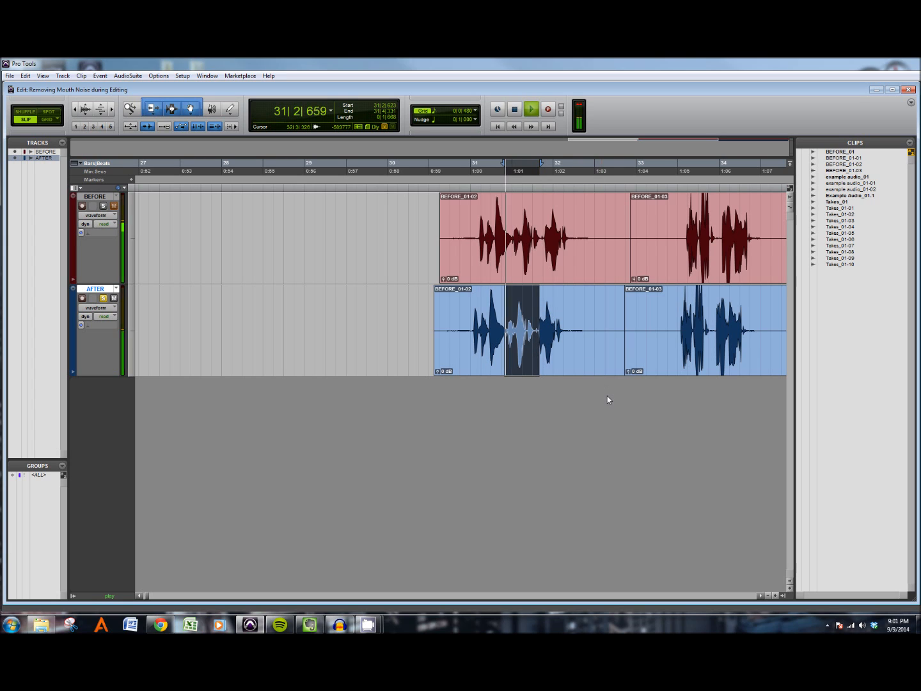
pyautogui.press('space')
pyautogui.press('space')
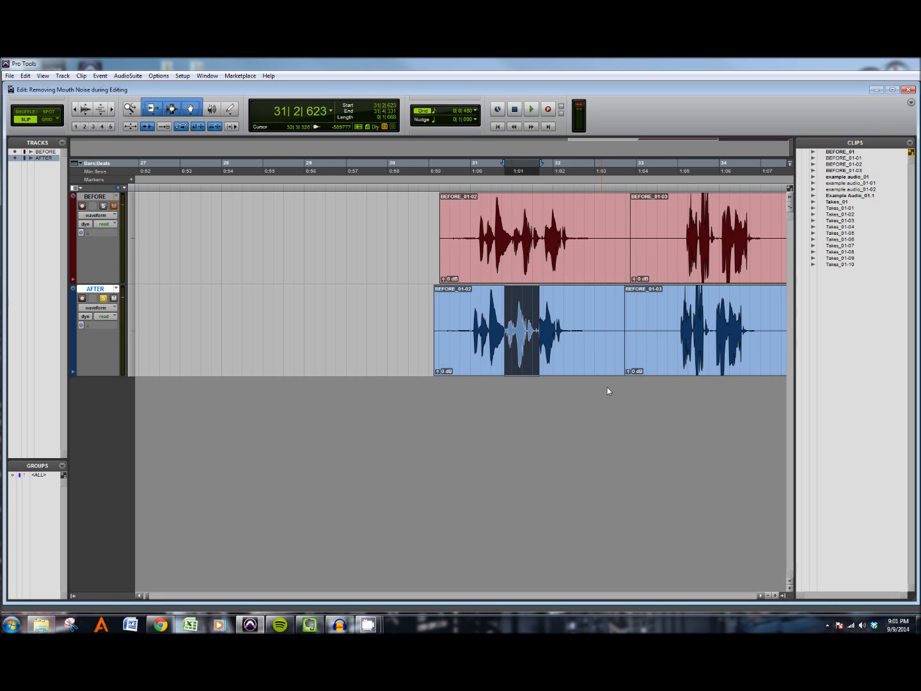
pyautogui.hotkey('ctrl', ']')
pyautogui.hotkey('ctrl', ']')
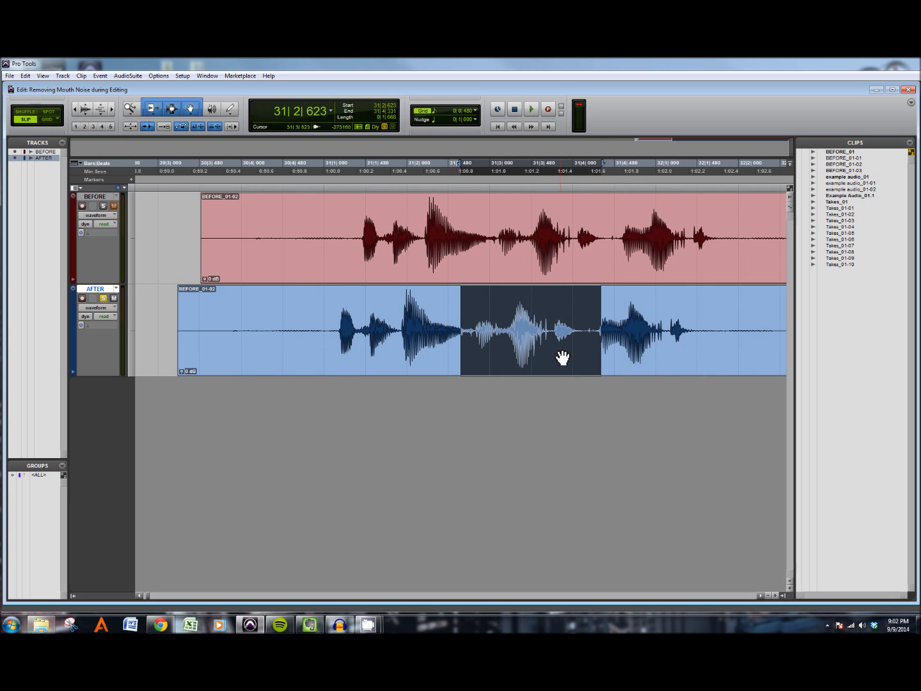
pyautogui.moveTo(527, 318); pyautogui.dragTo(602, 319)
pyautogui.press('space')
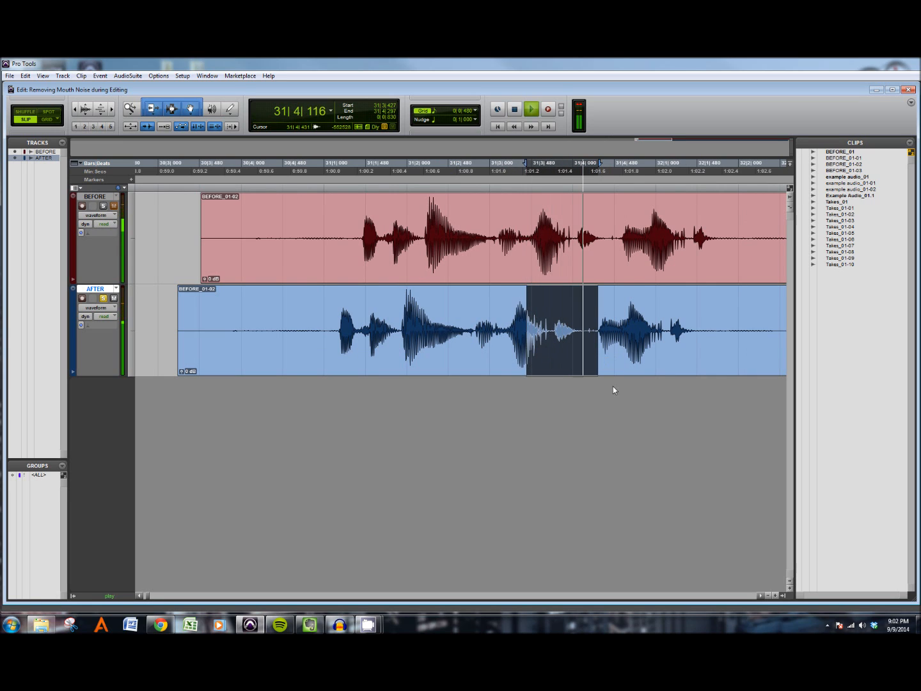
pyautogui.press('space')
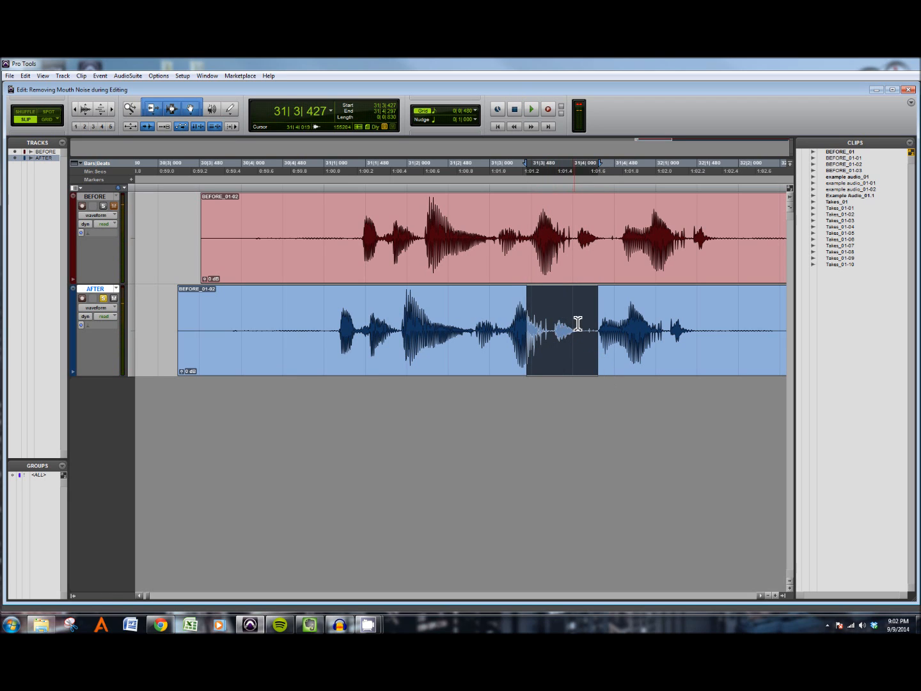
pyautogui.moveTo(568, 324); pyautogui.dragTo(531, 327)
pyautogui.press('space')
pyautogui.press('space')
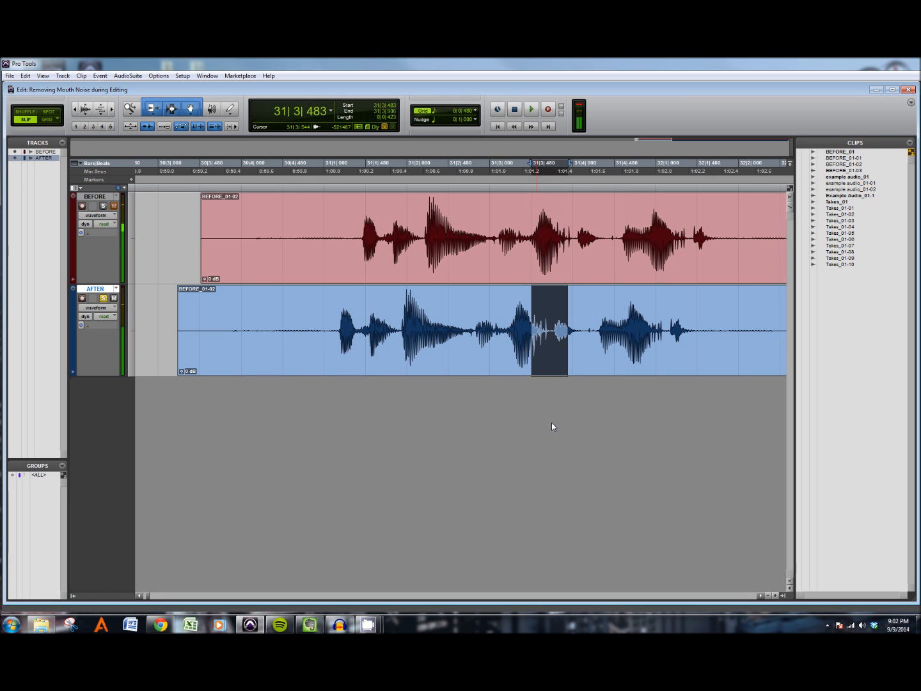
# Step: Zoom in closely on the mouth click in the AFTER waveform while auditioning the narrowed selection
pyautogui.hotkey('ctrl', ']')
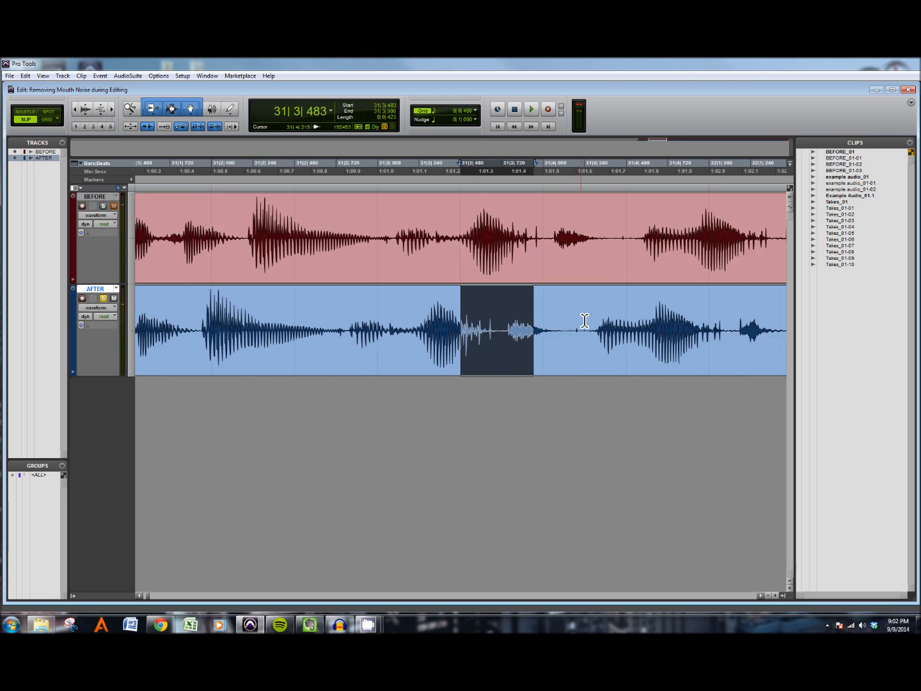
pyautogui.hotkey('ctrl', ']')
pyautogui.moveTo(539, 325); pyautogui.dragTo(505, 328)
pyautogui.press('space')
pyautogui.press('space')
pyautogui.press('space')
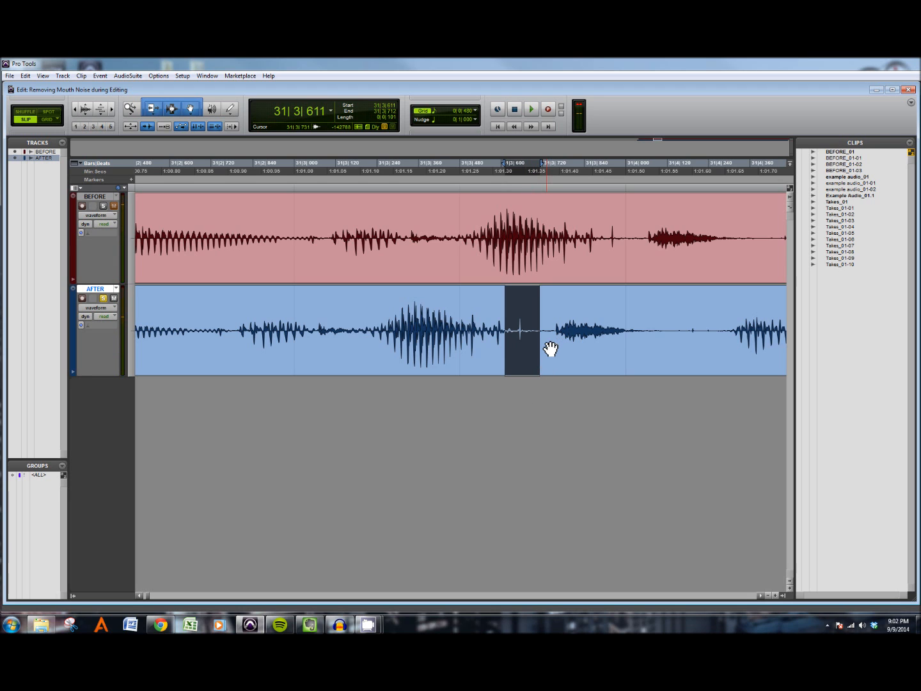
pyautogui.hotkey('ctrl', ']')
pyautogui.hotkey('ctrl', ']')
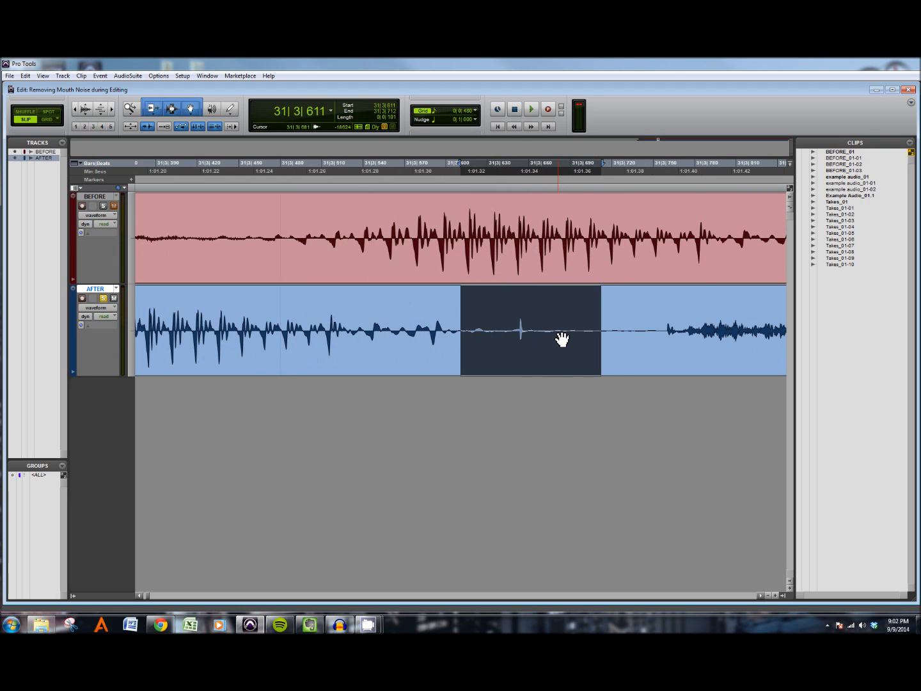
pyautogui.click(519, 320)
pyautogui.hotkey('ctrl', ']')
pyautogui.hotkey('ctrl', ']')
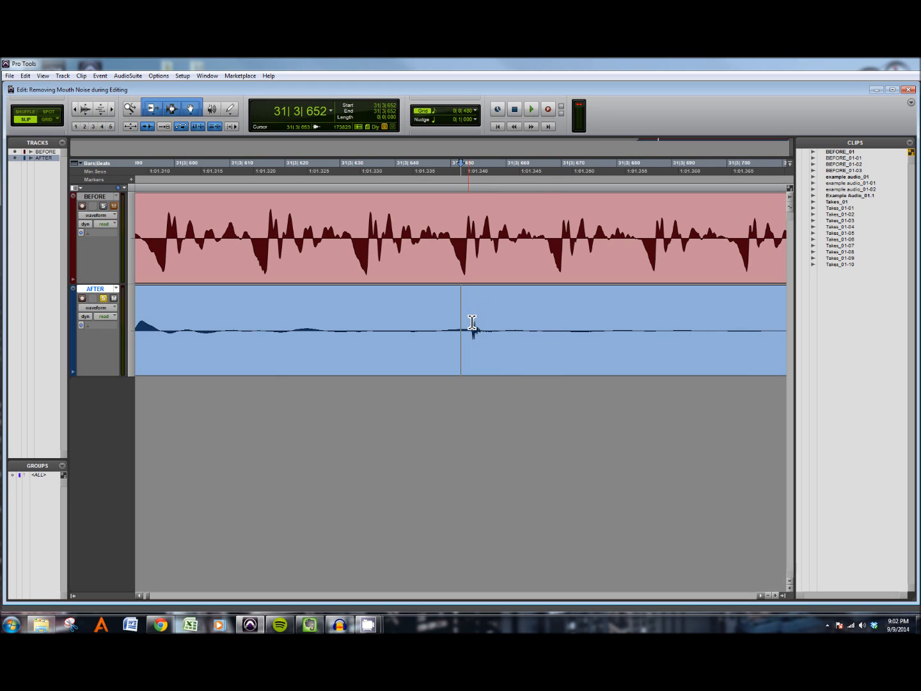
pyautogui.hotkey('ctrl', ']')
pyautogui.hotkey('ctrl', ']')
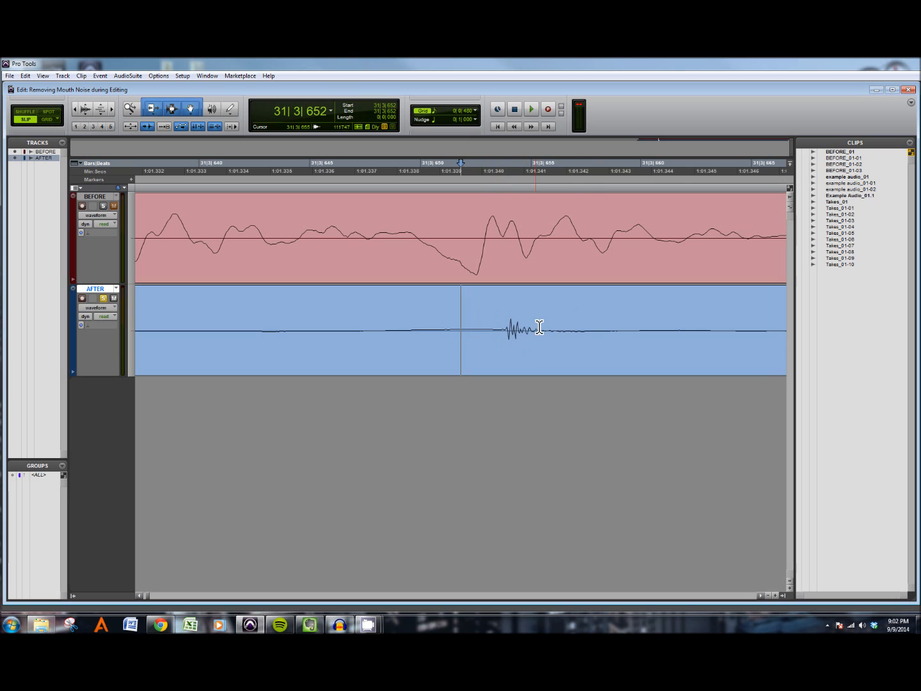
pyautogui.hotkey('ctrl', '[')
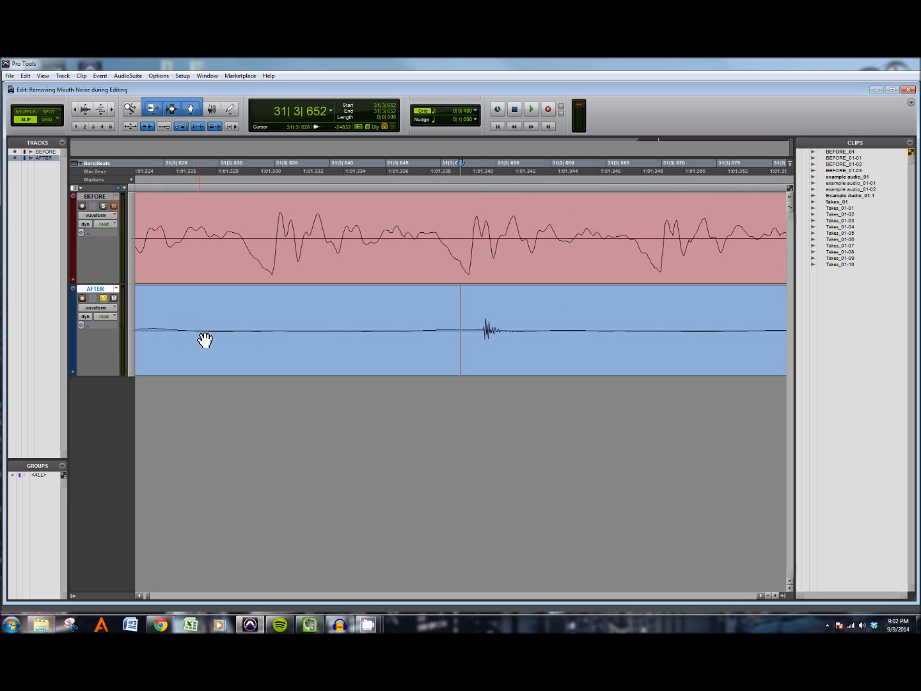
# Step: Select the mouth click on the AFTER track and delete it
pyautogui.moveTo(478, 330); pyautogui.dragTo(535, 328)
pyautogui.click(484, 326)
pyautogui.hotkey('ctrl', ']')
pyautogui.keyDown('shift'); pyautogui.click(455, 323); pyautogui.keyUp('shift')
pyautogui.moveTo(465, 326); pyautogui.dragTo(578, 319)
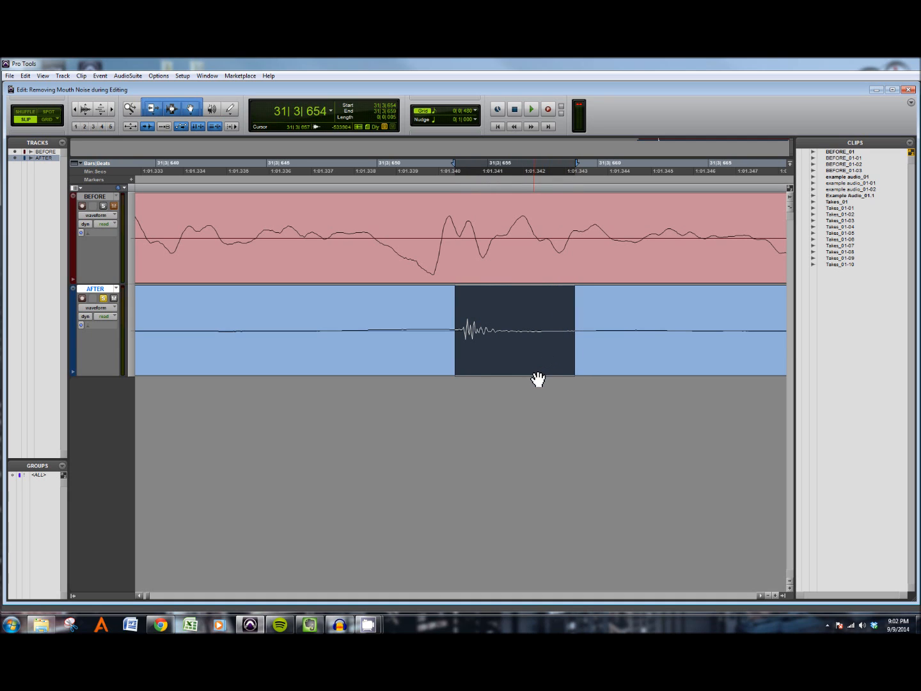
pyautogui.press('Delete')
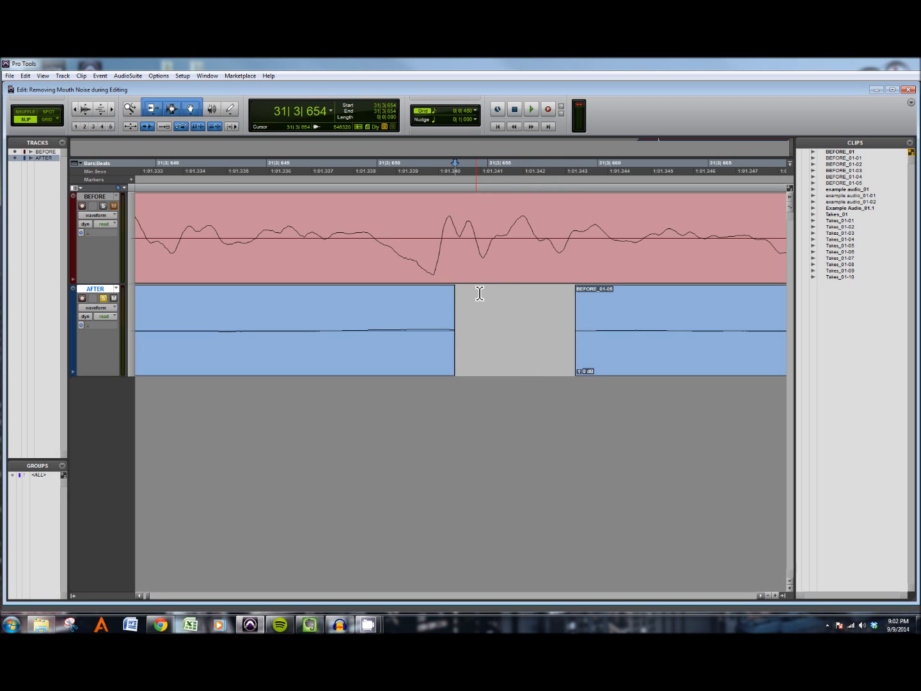
# Step: Zoom out and play back the edited AFTER phrase around the deleted click
pyautogui.hotkey('ctrl', '[')
pyautogui.hotkey('ctrl', '[')
pyautogui.hotkey('ctrl', '[')
pyautogui.hotkey('ctrl', '[')
pyautogui.hotkey('ctrl', '[')
pyautogui.hotkey('ctrl', '[')
pyautogui.hotkey('ctrl', '[')
pyautogui.hotkey('ctrl', '[')
pyautogui.hotkey('ctrl', '[')
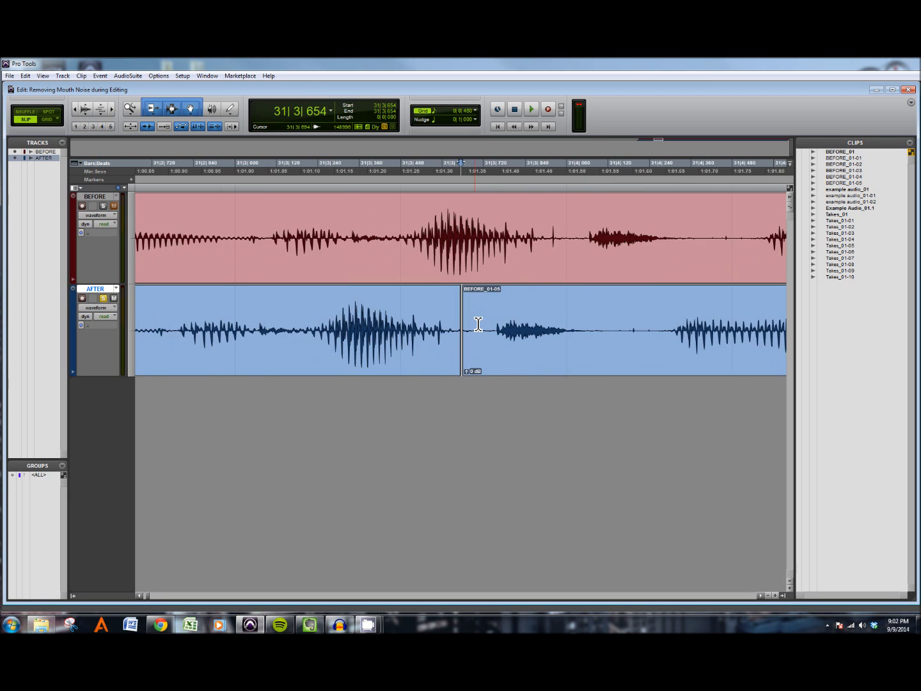
pyautogui.click(321, 323)
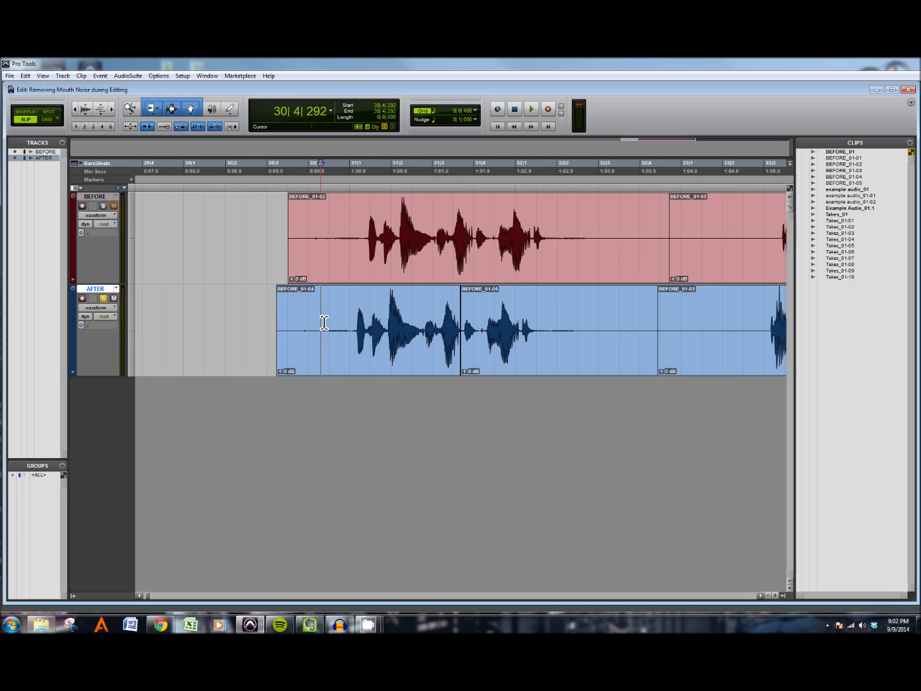
pyautogui.press('space')
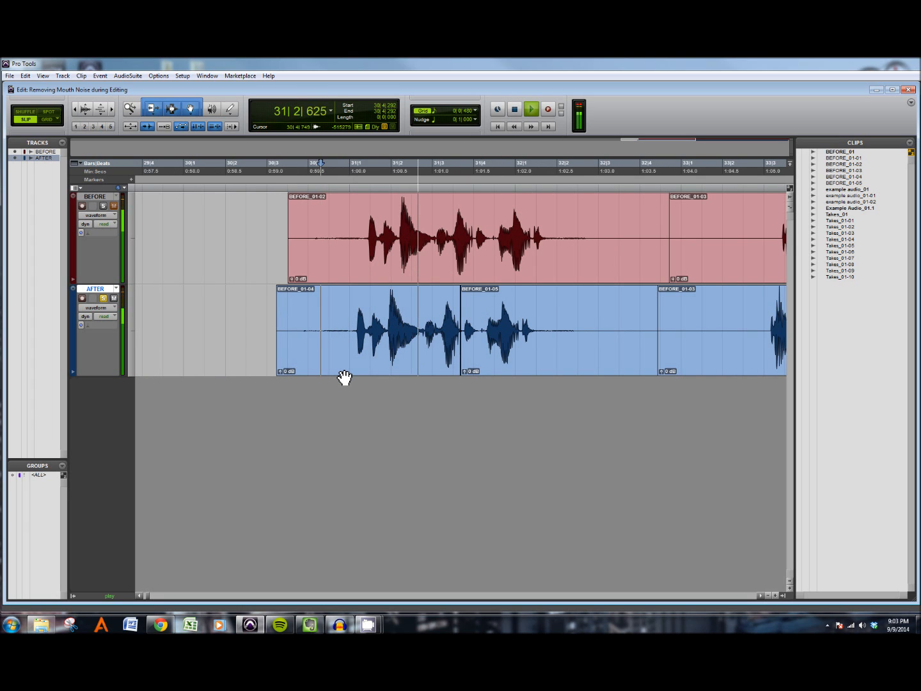
pyautogui.press('space')
pyautogui.press('space')
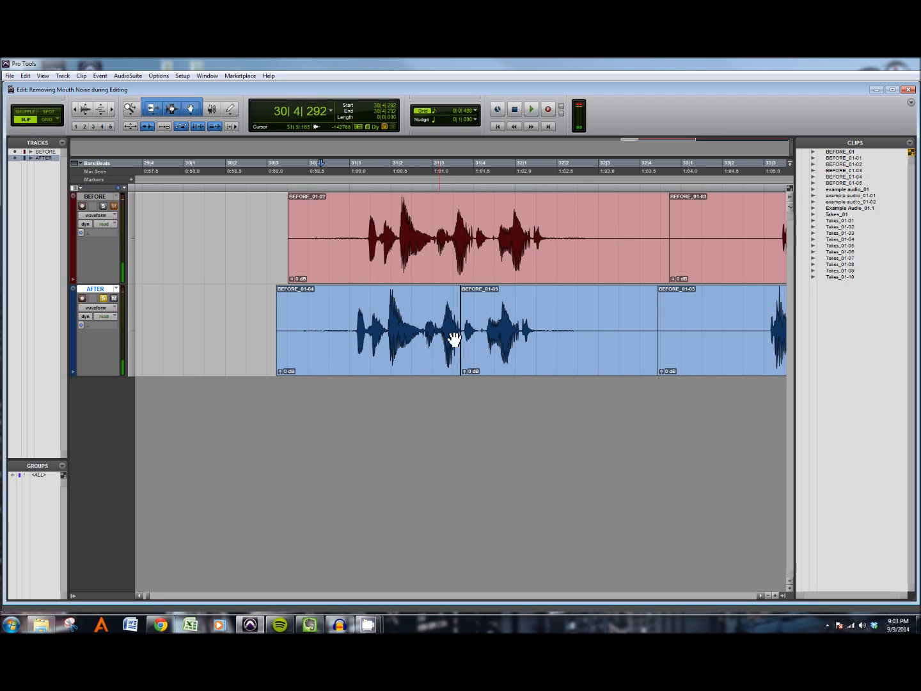
pyautogui.click(422, 318)
pyautogui.moveTo(425, 318); pyautogui.dragTo(594, 316)
pyautogui.press('space')
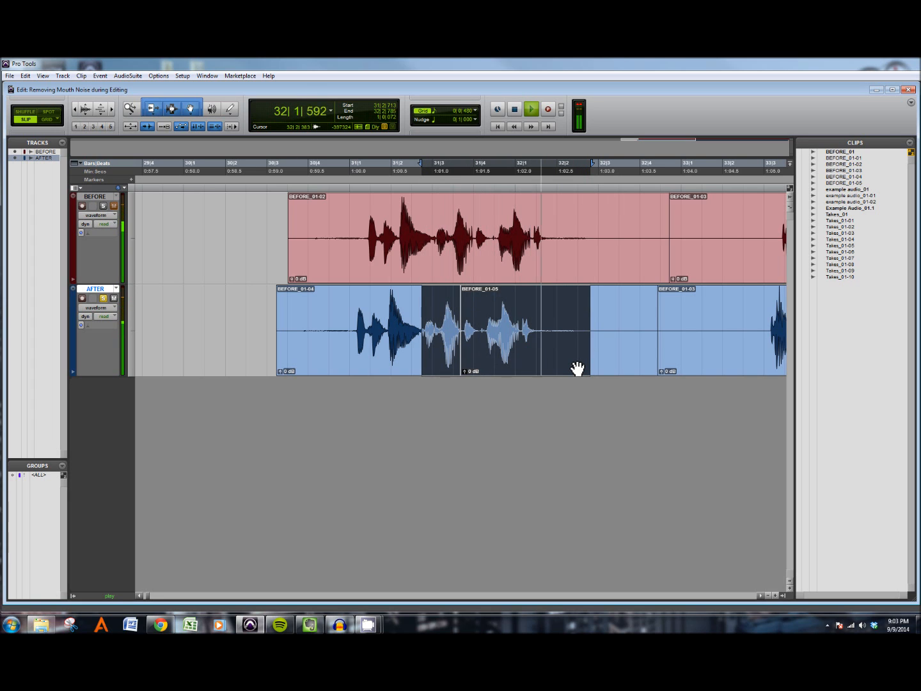
pyautogui.press('space')
# Step: Add short fades on both clip edges bordering the deleted gap: a fade-out before it and a fade-in after it
pyautogui.click(475, 343)
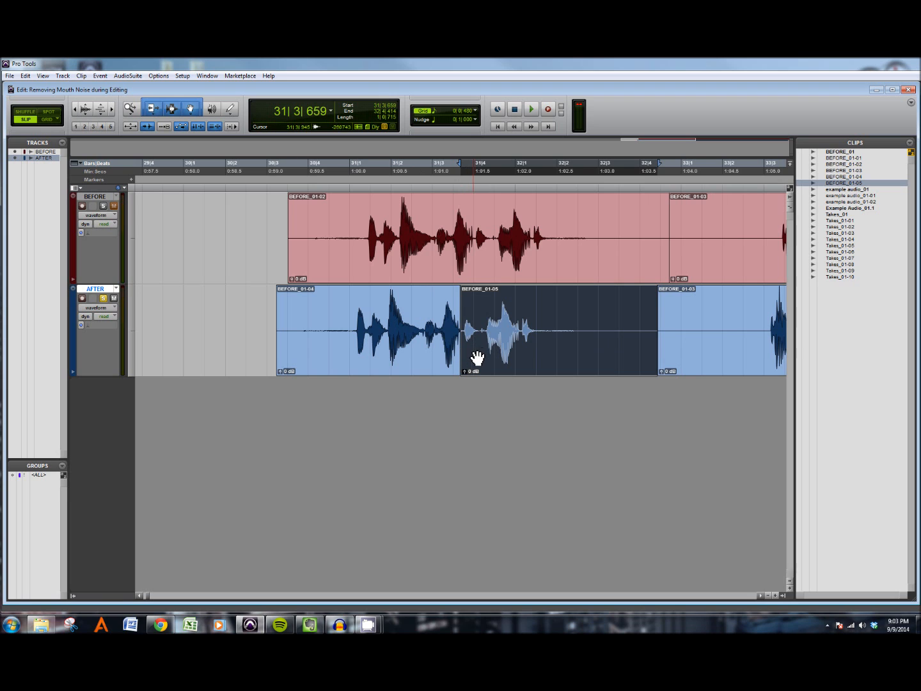
pyautogui.hotkey('ctrl', ']')
pyautogui.hotkey('ctrl', ']')
pyautogui.hotkey('ctrl', ']')
pyautogui.hotkey('ctrl', ']')
pyautogui.hotkey('ctrl', ']')
pyautogui.hotkey('ctrl', ']')
pyautogui.hotkey('ctrl', ']')
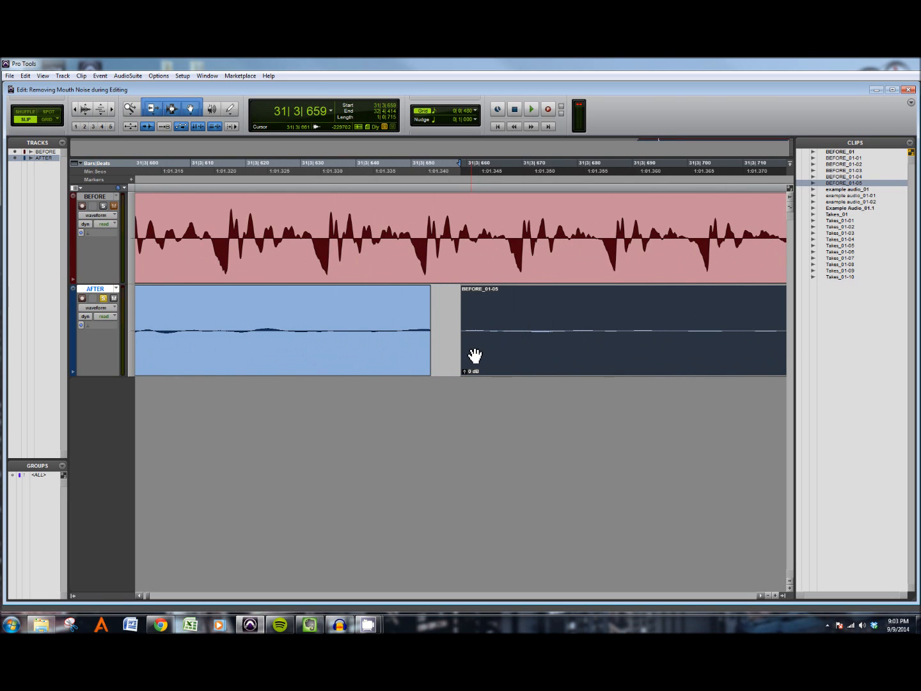
pyautogui.click(439, 318)
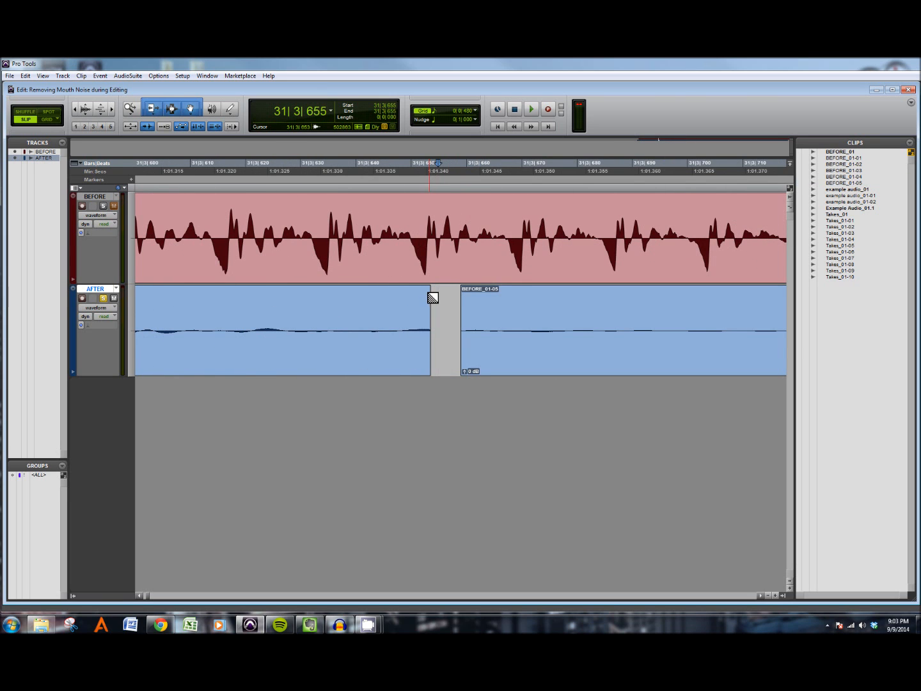
pyautogui.moveTo(429, 293); pyautogui.dragTo(396, 299)
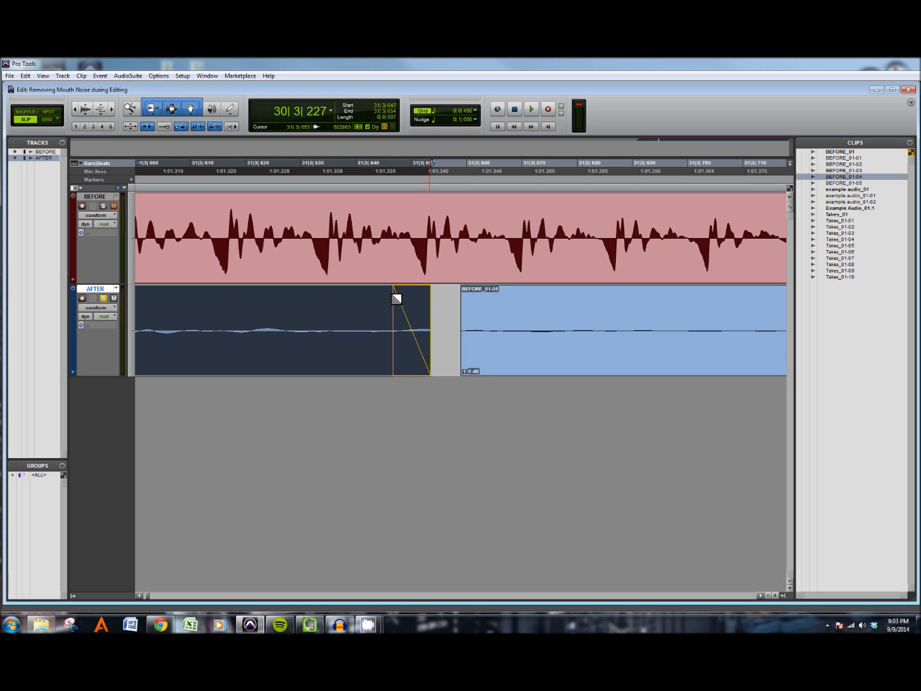
pyautogui.moveTo(396, 299); pyautogui.dragTo(393, 299)
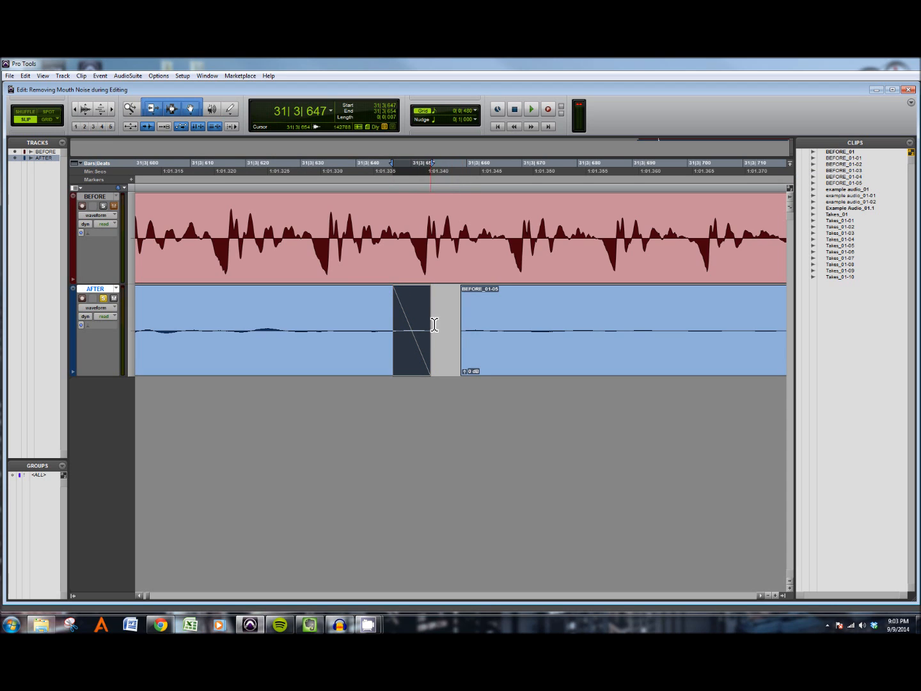
pyautogui.moveTo(465, 293); pyautogui.dragTo(510, 294)
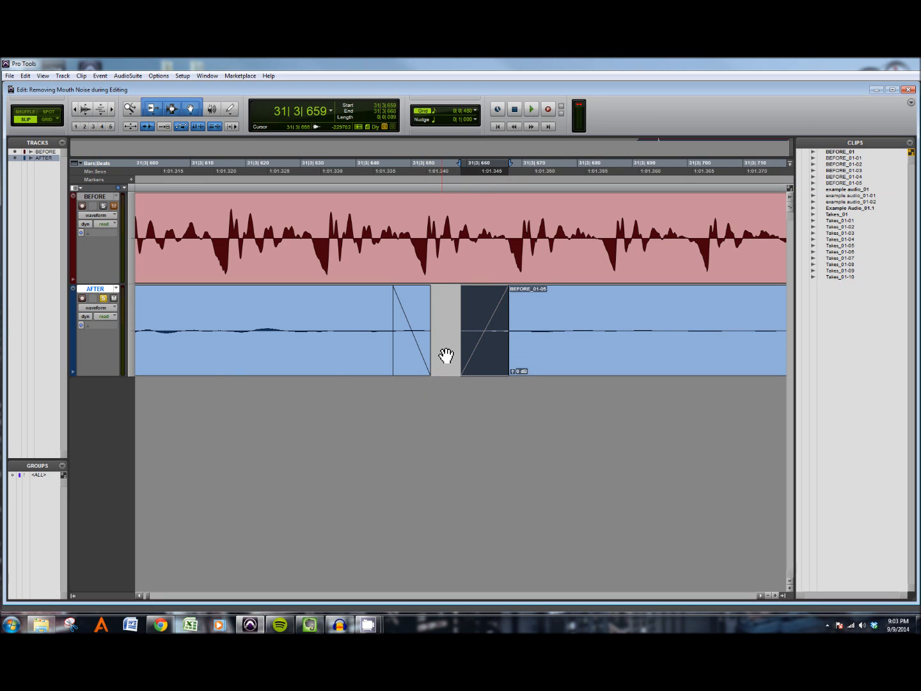
# Step: Zoom out and audition the faded edit within the AFTER phrase
pyautogui.hotkey('ctrl', '[')
pyautogui.hotkey('ctrl', '[')
pyautogui.hotkey('ctrl', '[')
pyautogui.hotkey('ctrl', '[')
pyautogui.hotkey('ctrl', '[')
pyautogui.hotkey('ctrl', '[')
pyautogui.moveTo(227, 311); pyautogui.dragTo(516, 326)
pyautogui.press('space')
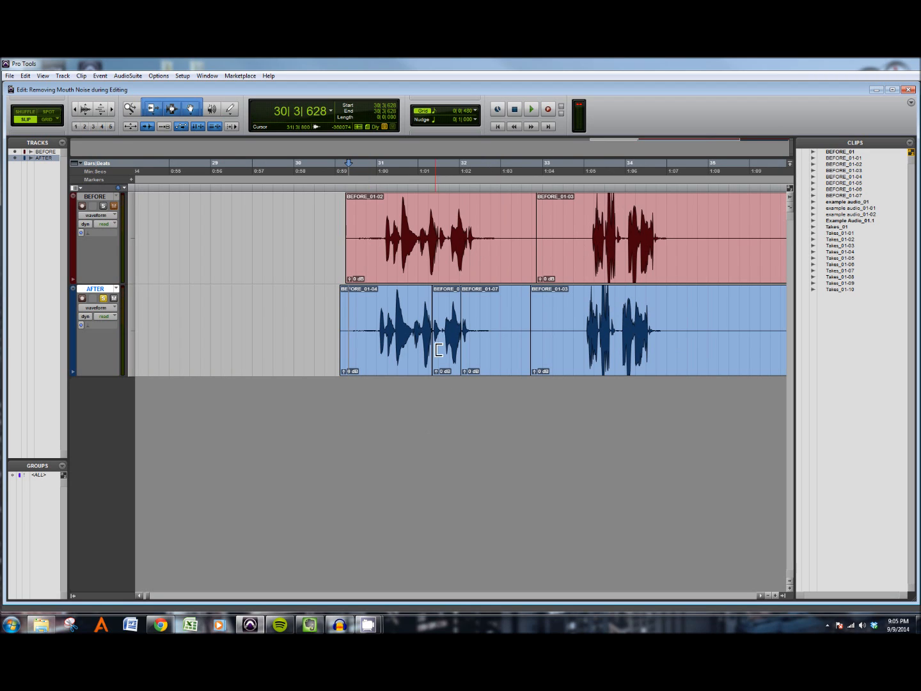
# Step: Zoom in closely on the faded edit on the AFTER track to inspect both fades, then zoom back out
pyautogui.click(437, 316)
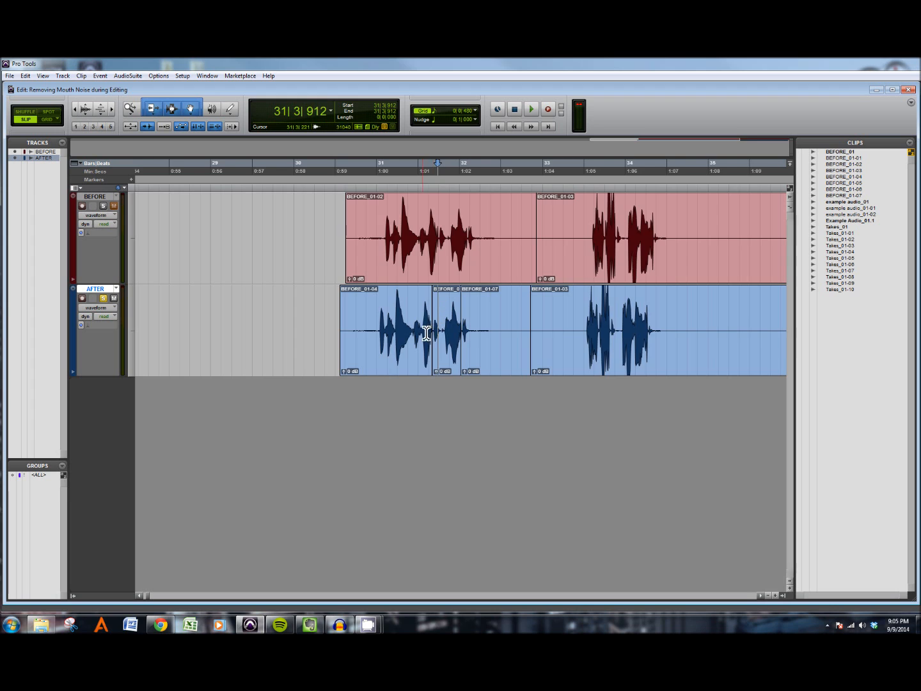
pyautogui.hotkey('ctrl', ']')
pyautogui.hotkey('ctrl', ']')
pyautogui.hotkey('ctrl', ']')
pyautogui.hotkey('ctrl', ']')
pyautogui.click(363, 320)
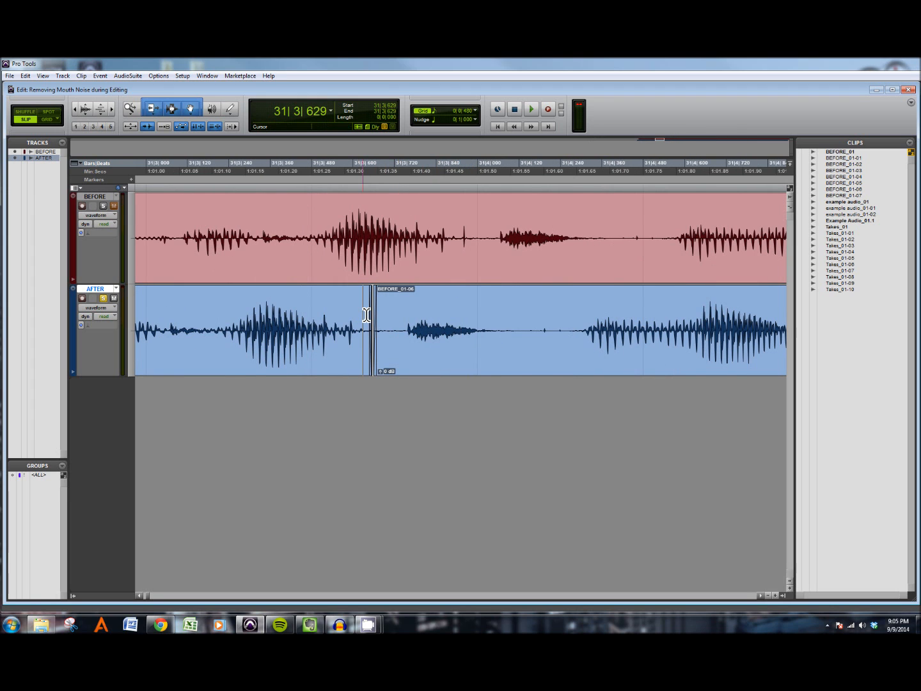
pyautogui.hotkey('ctrl', ']')
pyautogui.hotkey('ctrl', ']')
pyautogui.hotkey('ctrl', ']')
pyautogui.moveTo(535, 328); pyautogui.dragTo(542, 328)
pyautogui.hotkey('ctrl', ']')
pyautogui.hotkey('ctrl', ']')
pyautogui.moveTo(456, 332); pyautogui.dragTo(499, 335)
pyautogui.moveTo(254, 320); pyautogui.dragTo(685, 331)
pyautogui.hotkey('ctrl', '[')
pyautogui.hotkey('ctrl', '[')
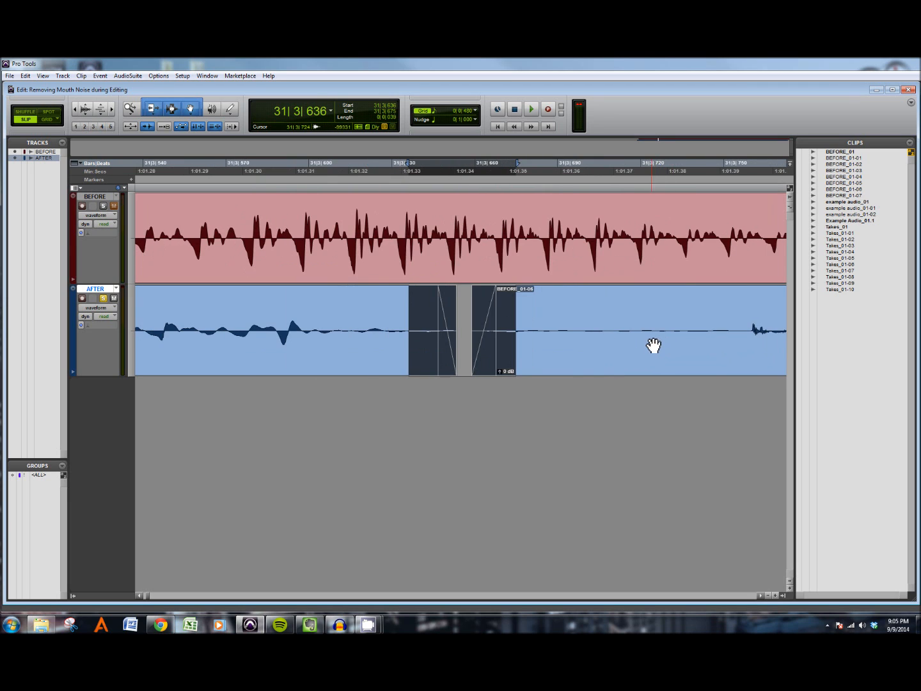
pyautogui.moveTo(463, 323); pyautogui.dragTo(471, 323)
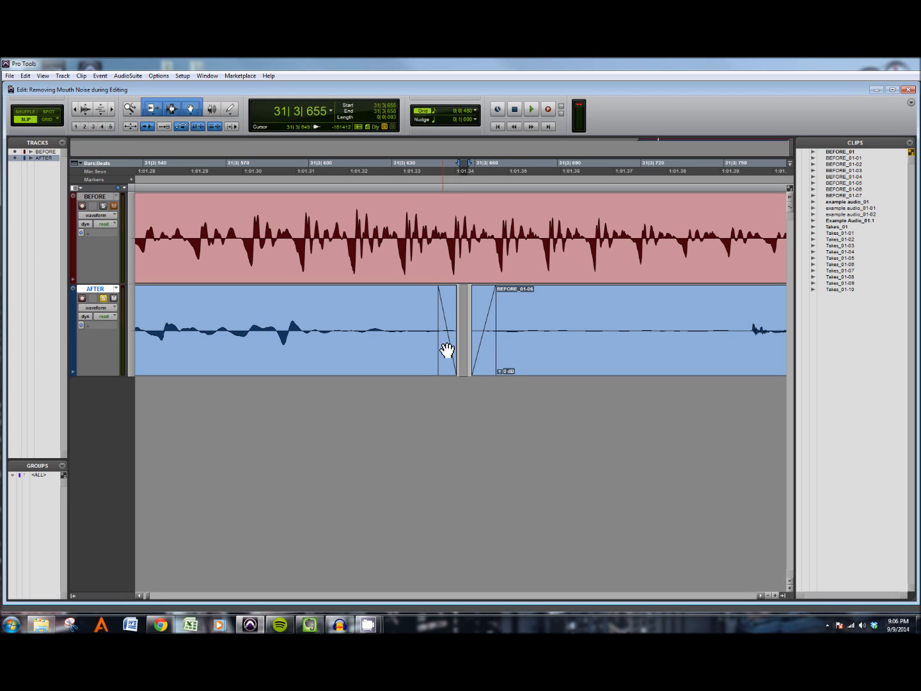
pyautogui.hotkey('ctrl', '[')
pyautogui.hotkey('ctrl', '[')
pyautogui.hotkey('ctrl', '[')
pyautogui.hotkey('ctrl', '[')
pyautogui.hotkey('ctrl', '[')
pyautogui.hotkey('ctrl', '[')
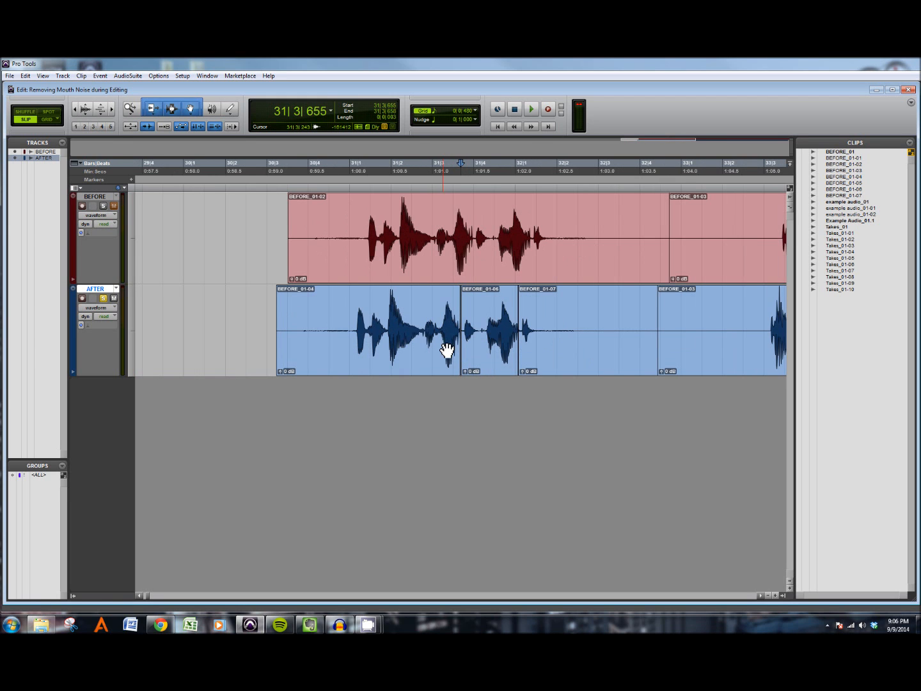
# Step: Zoom out and play a later phrase on the AFTER track to listen for further mouth noises
pyautogui.click(316, 323)
pyautogui.click(300, 323)
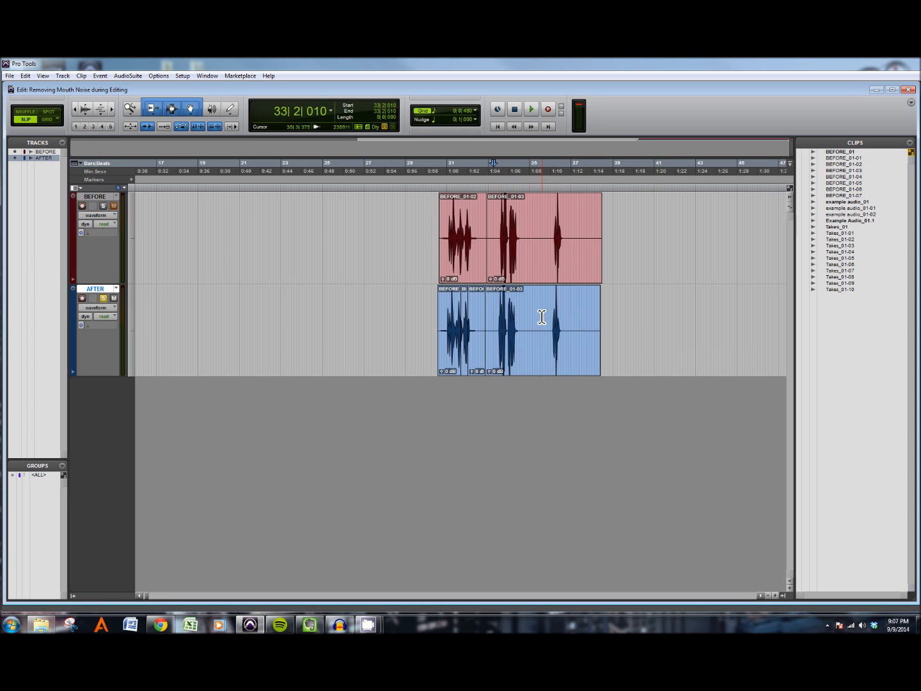
pyautogui.scroll(2, 505, 318)
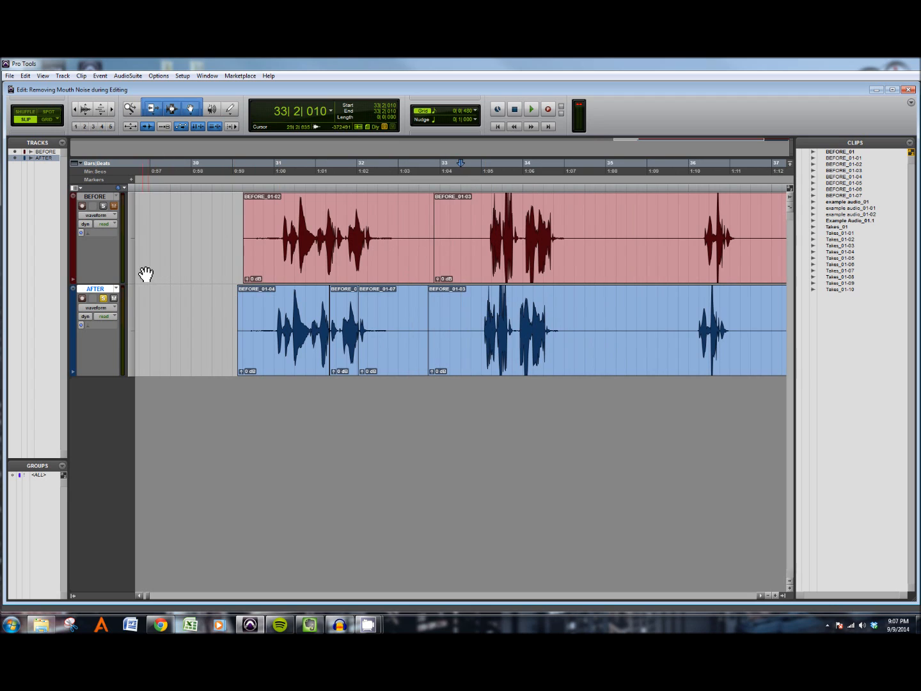
pyautogui.moveTo(461, 332); pyautogui.dragTo(584, 322)
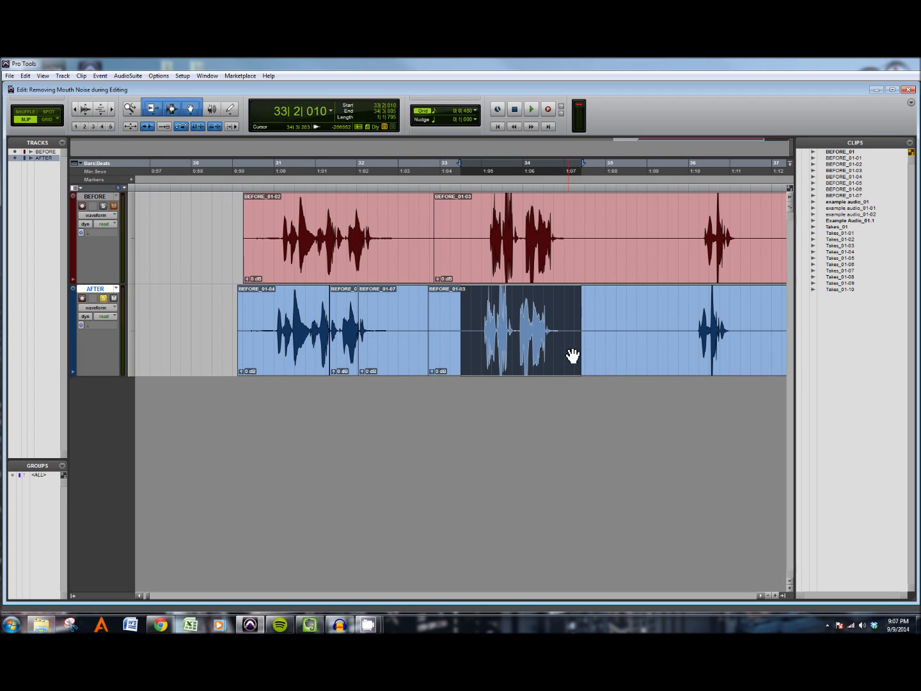
pyautogui.press('space')
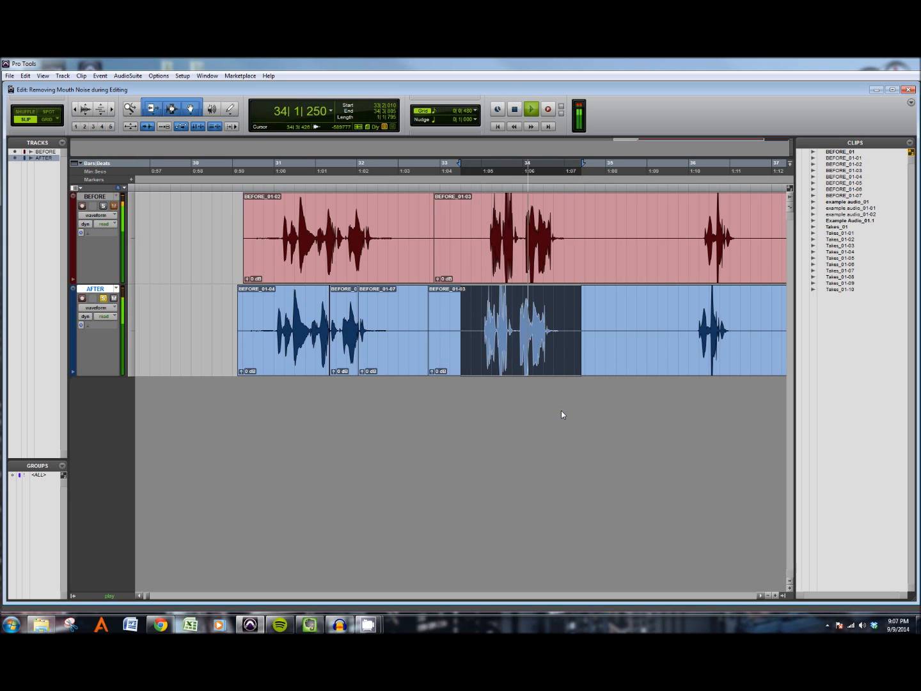
pyautogui.press('space')
pyautogui.press('space')
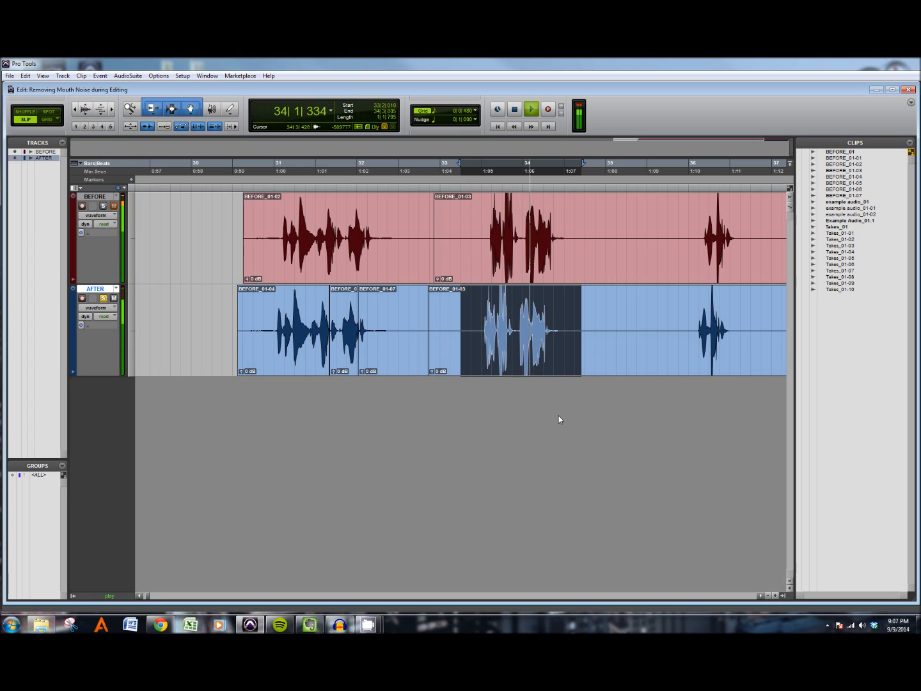
pyautogui.press('space')
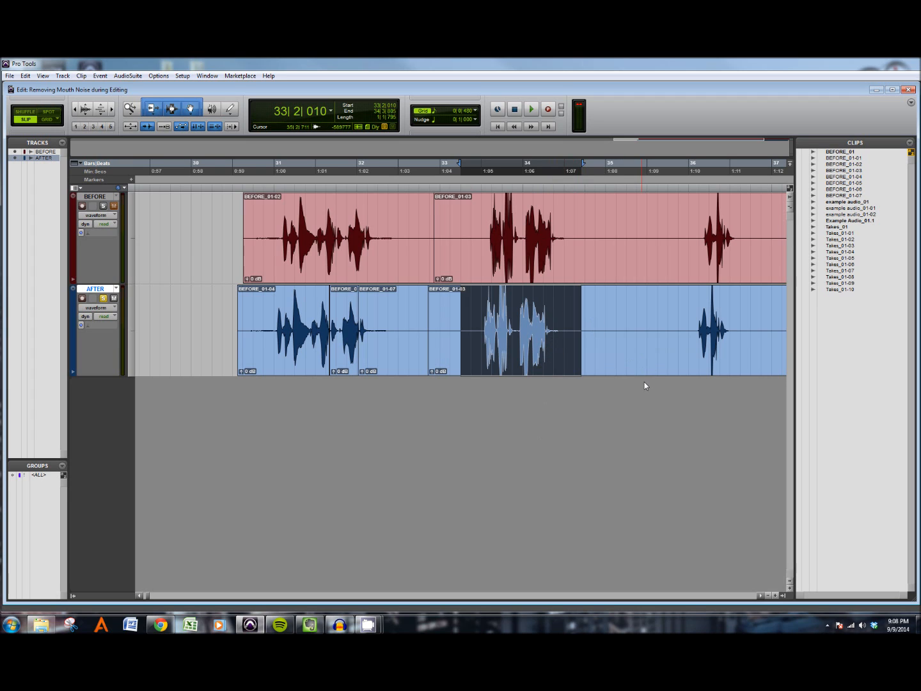
pyautogui.press('space')
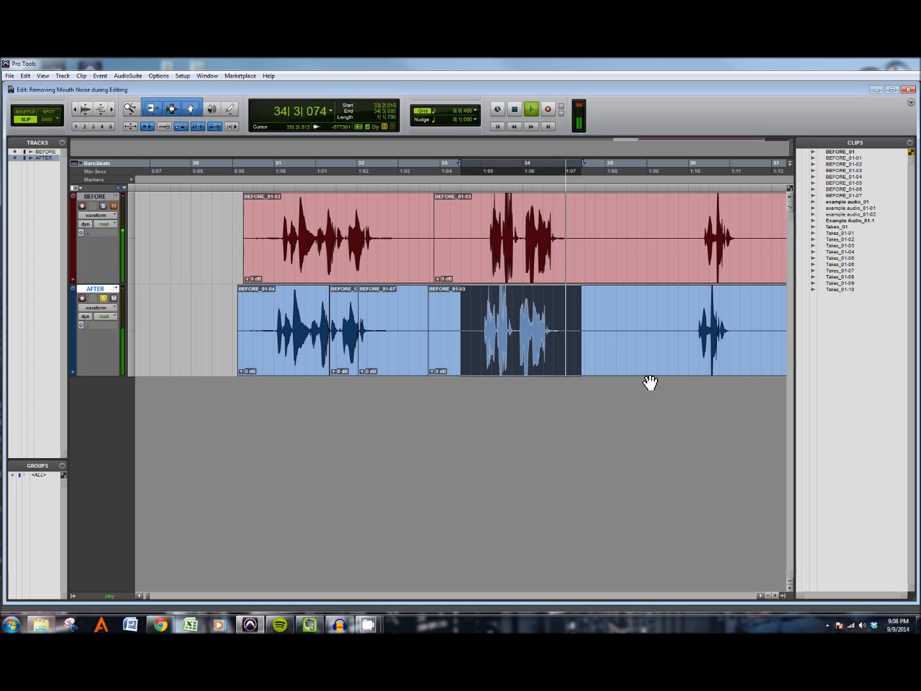
pyautogui.press('space')
# Step: Zoom in on that phrase and audition progressively shorter selections around the word's ending to locate the click
pyautogui.moveTo(532, 326); pyautogui.dragTo(554, 327)
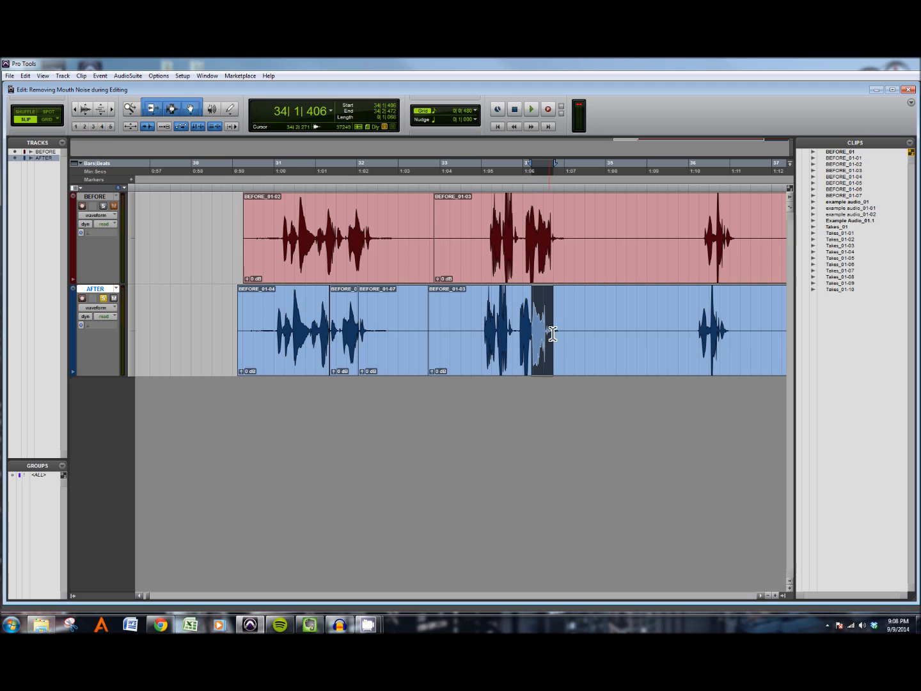
pyautogui.click(525, 327)
pyautogui.scroll(5, 519, 323)
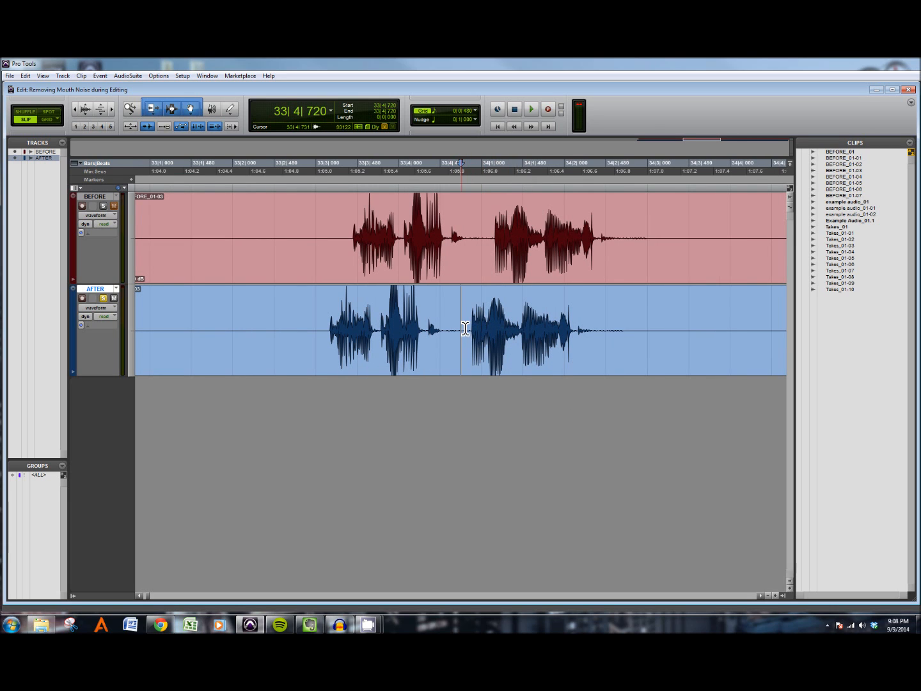
pyautogui.moveTo(458, 326); pyautogui.dragTo(662, 334)
pyautogui.press('space')
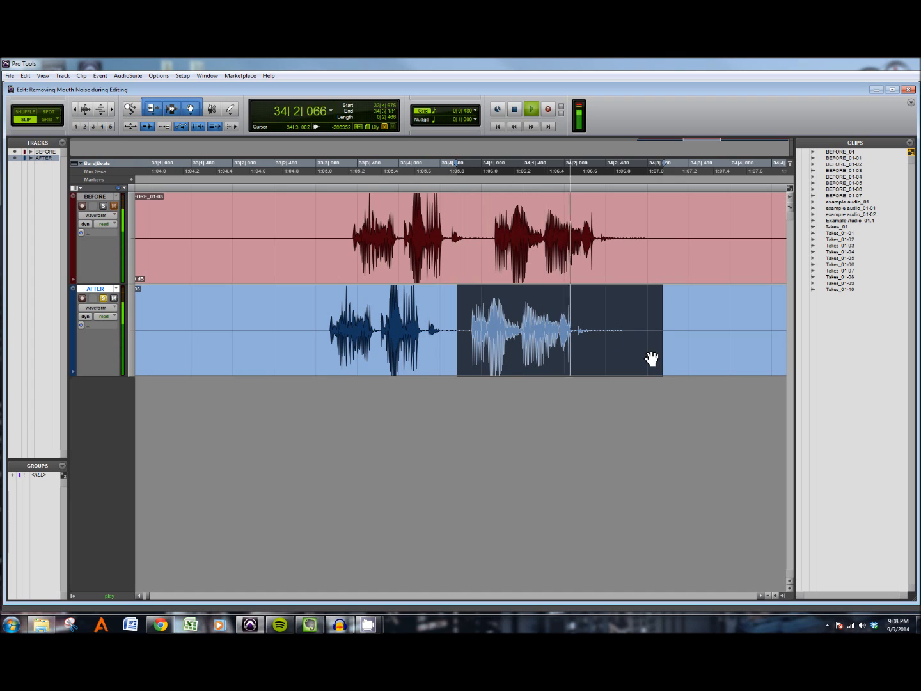
pyautogui.moveTo(518, 323); pyautogui.dragTo(621, 358)
pyautogui.press('space')
pyautogui.press('space')
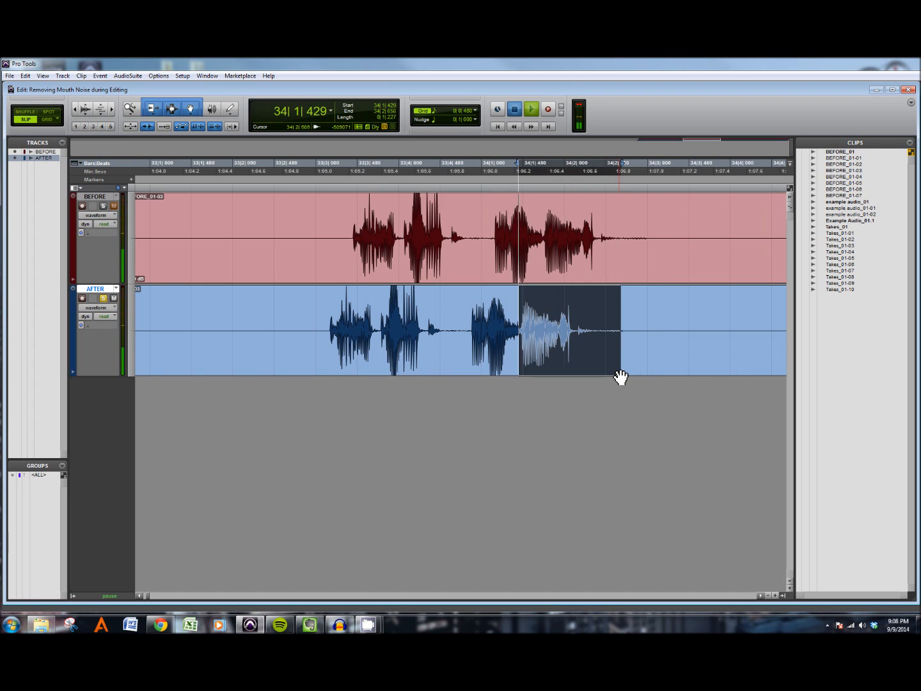
pyautogui.moveTo(542, 323); pyautogui.dragTo(595, 331)
pyautogui.press('space')
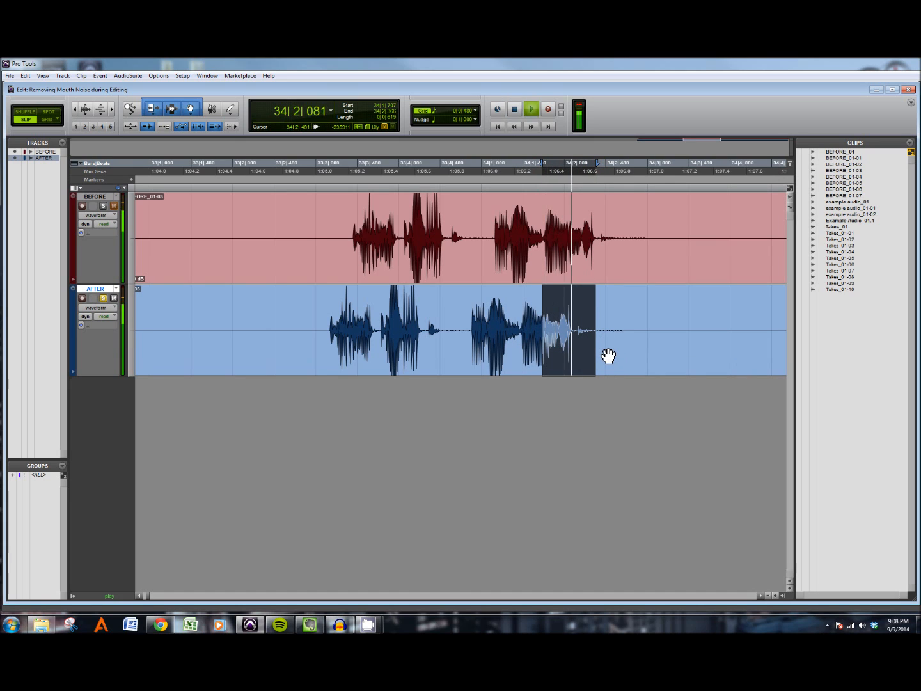
pyautogui.press('space')
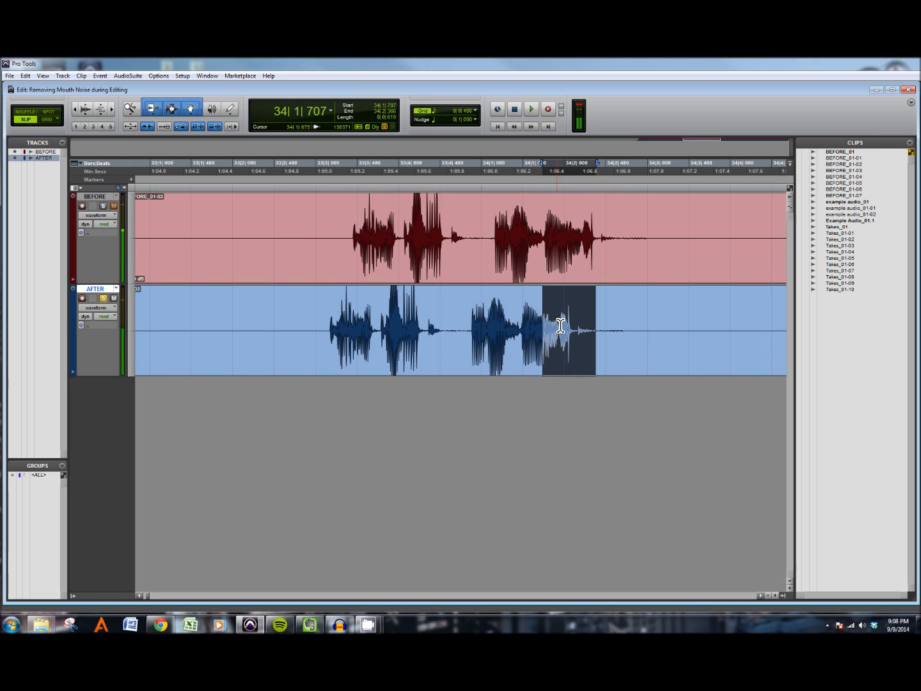
# Step: Zoom further into the word's tail and audition short selections to pinpoint the mouth click
pyautogui.hotkey('ctrl', ']')
pyautogui.hotkey('ctrl', ']')
pyautogui.hotkey('ctrl', ']')
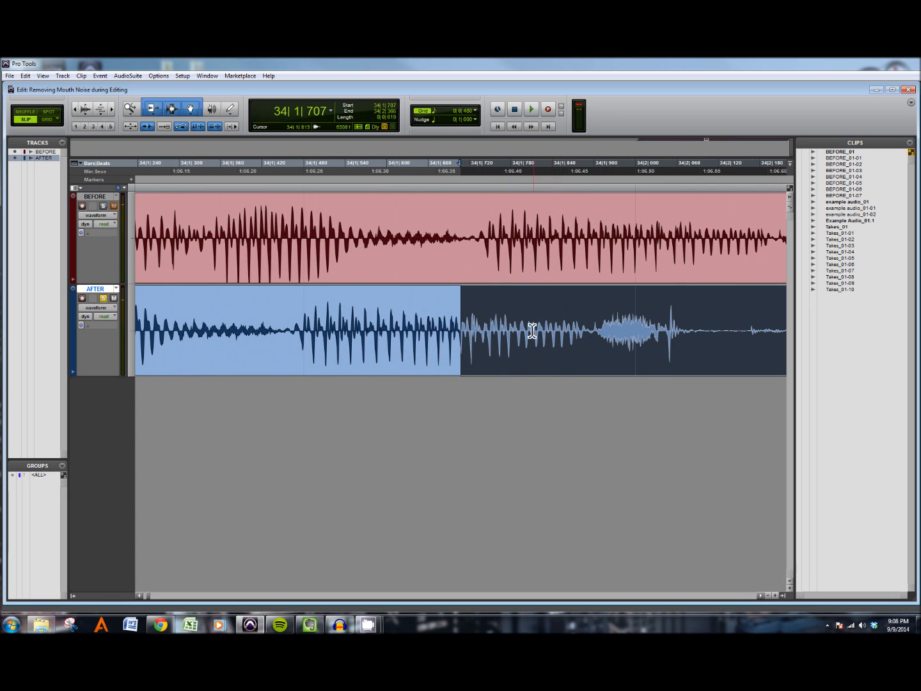
pyautogui.moveTo(464, 328); pyautogui.dragTo(673, 327)
pyautogui.press('space')
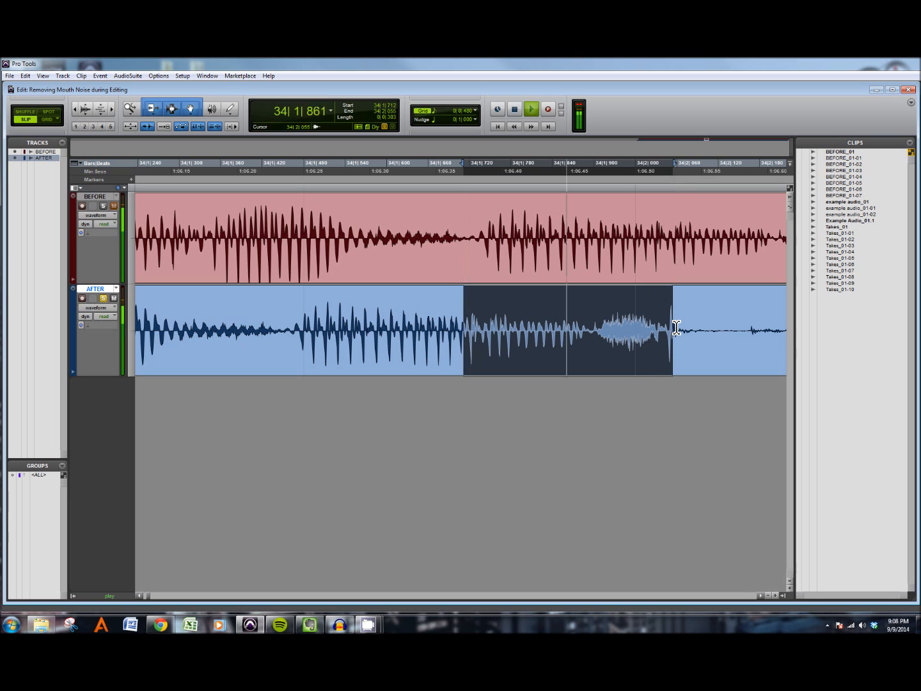
pyautogui.hotkey('ctrl', ']')
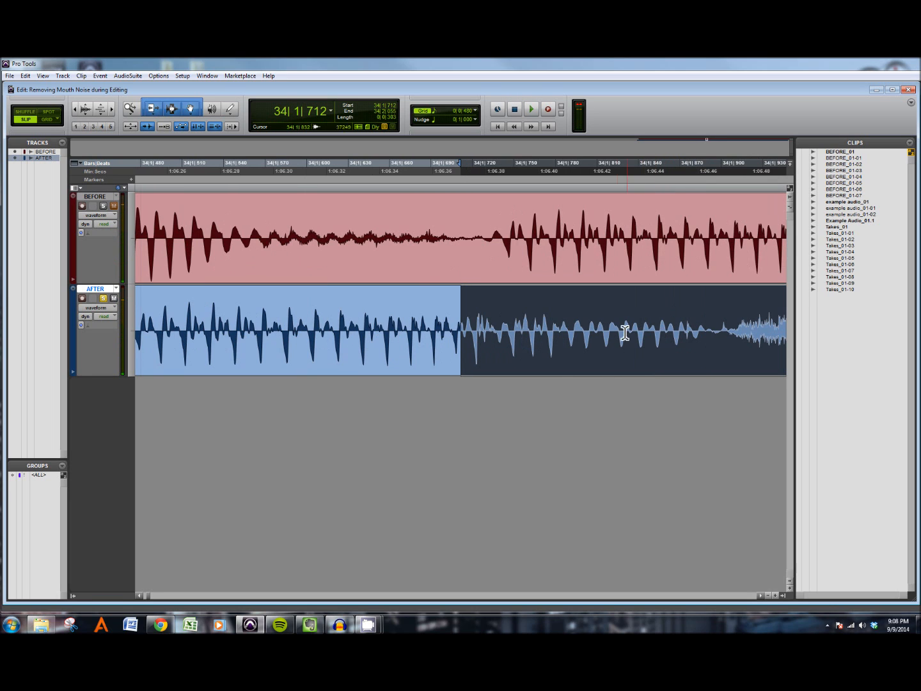
pyautogui.moveTo(519, 324); pyautogui.dragTo(759, 331)
pyautogui.press('space')
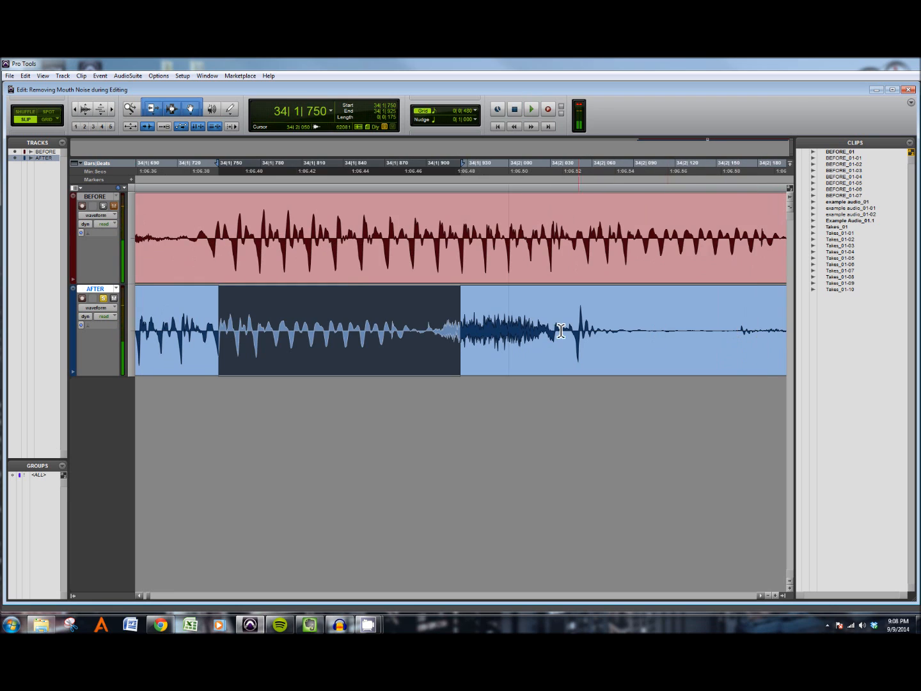
pyautogui.moveTo(341, 323); pyautogui.dragTo(441, 327)
pyautogui.press('space')
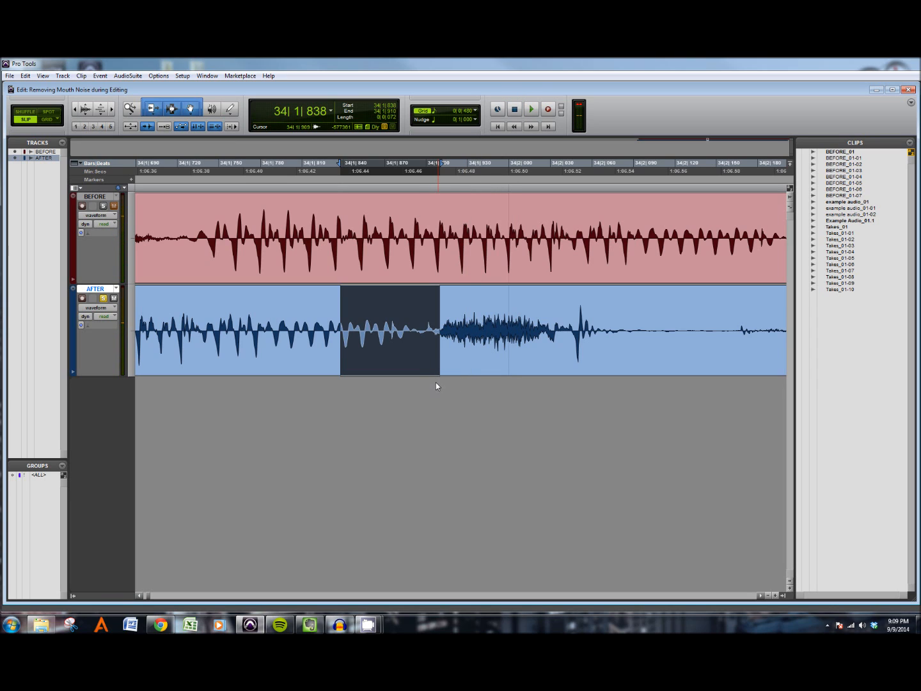
pyautogui.press('space')
# Step: Zoom in to near sample level on the AFTER track and audition the tiny spike of the click
pyautogui.hotkey('ctrl', ']')
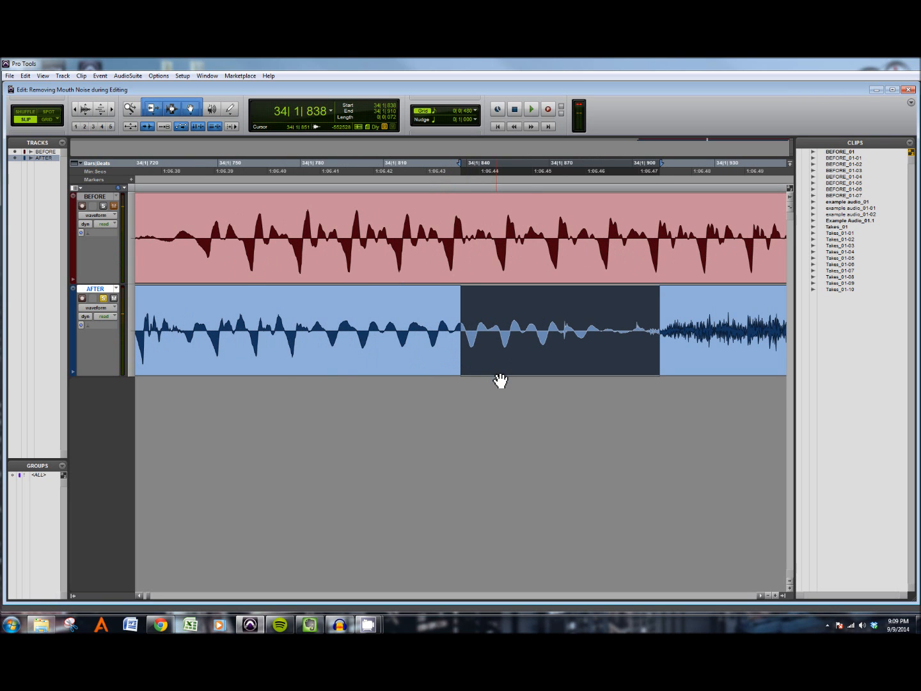
pyautogui.click(571, 324)
pyautogui.hotkey('ctrl', ']')
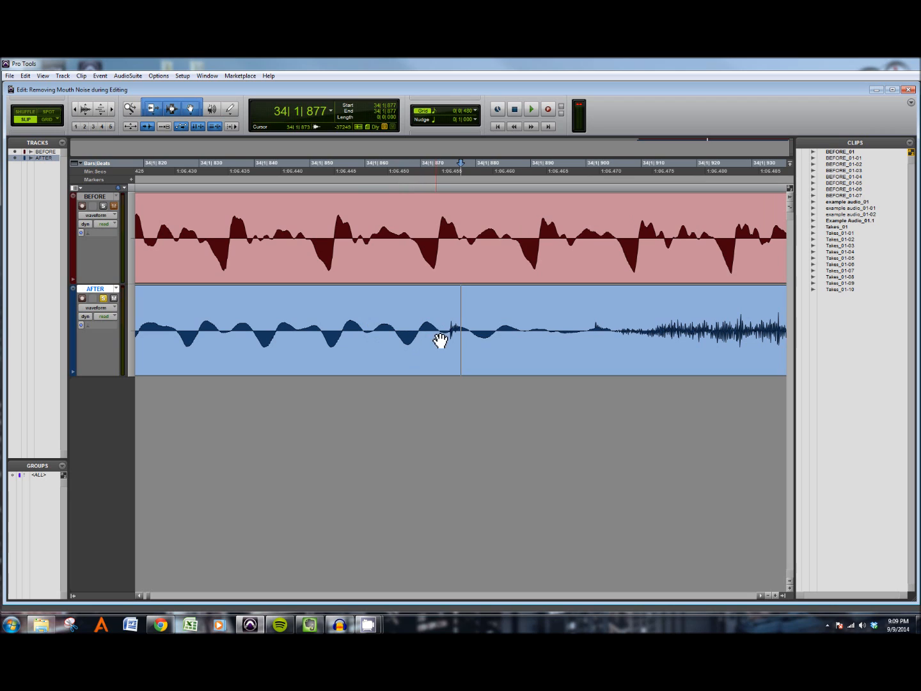
pyautogui.moveTo(439, 333); pyautogui.dragTo(471, 334)
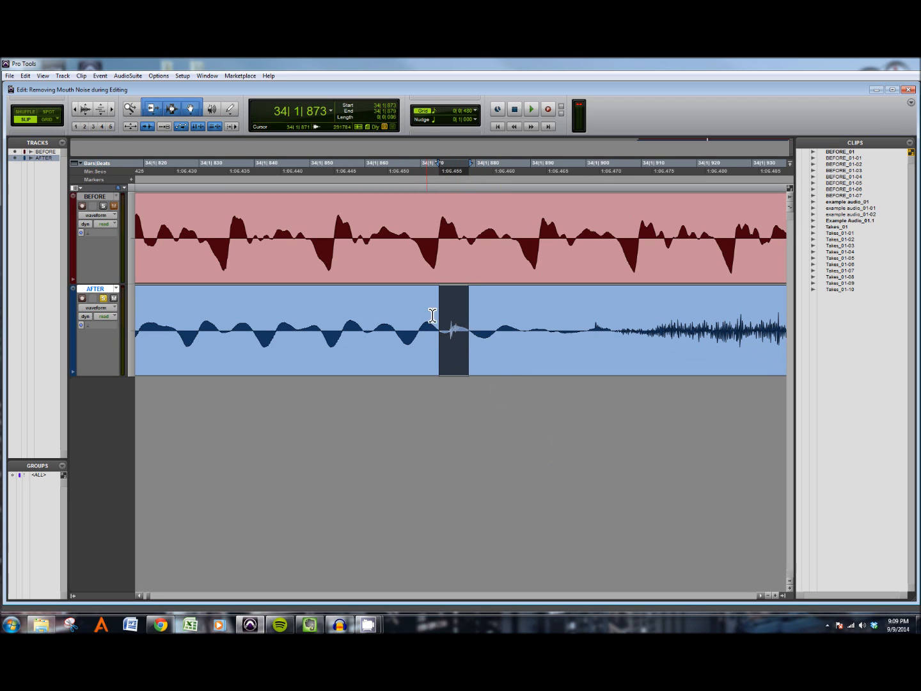
pyautogui.moveTo(440, 326); pyautogui.dragTo(470, 330)
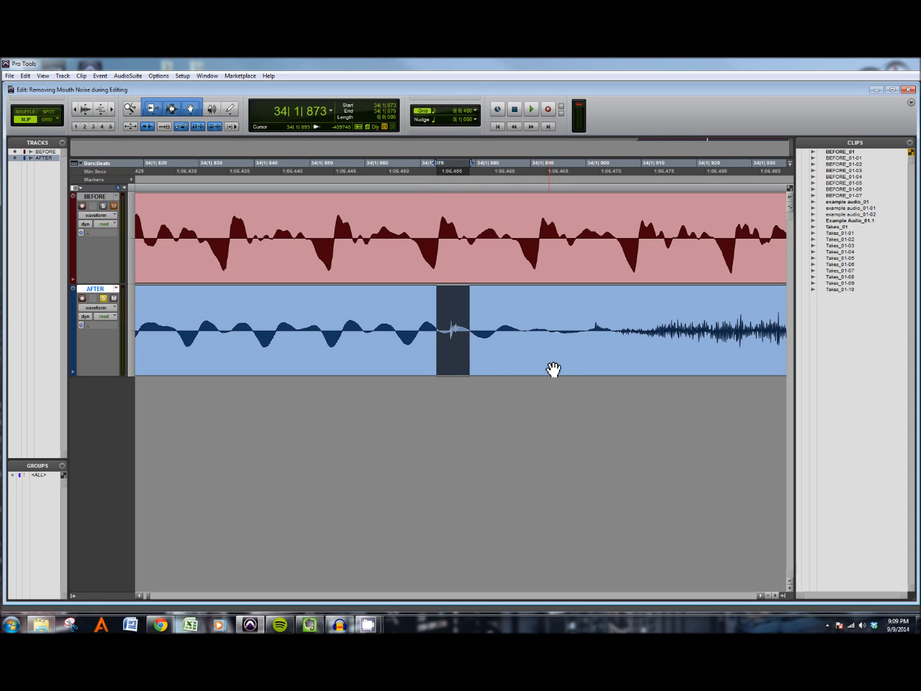
pyautogui.press('space')
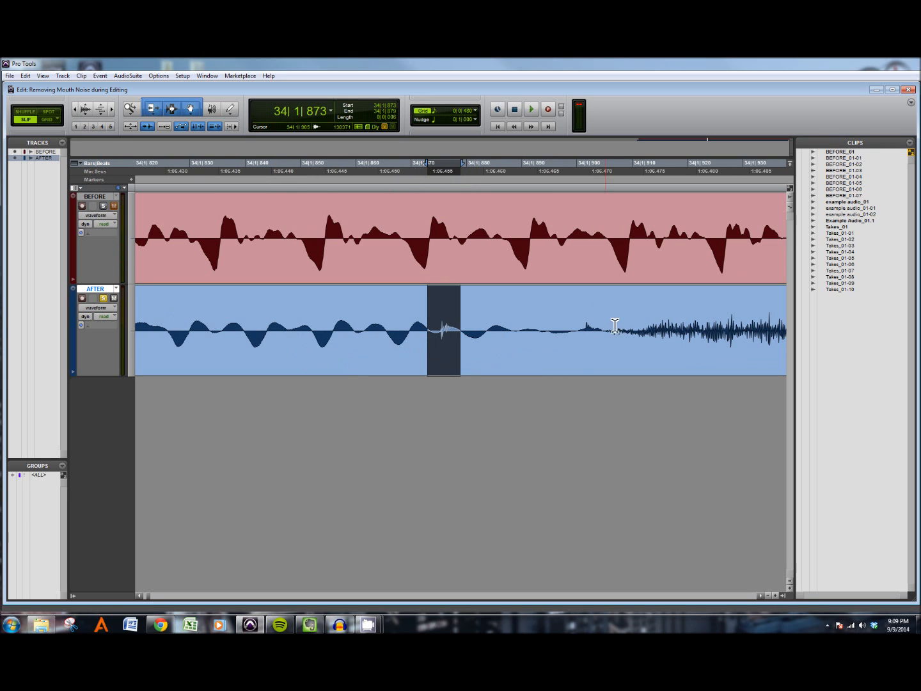
pyautogui.click(432, 332)
pyautogui.click(441, 327)
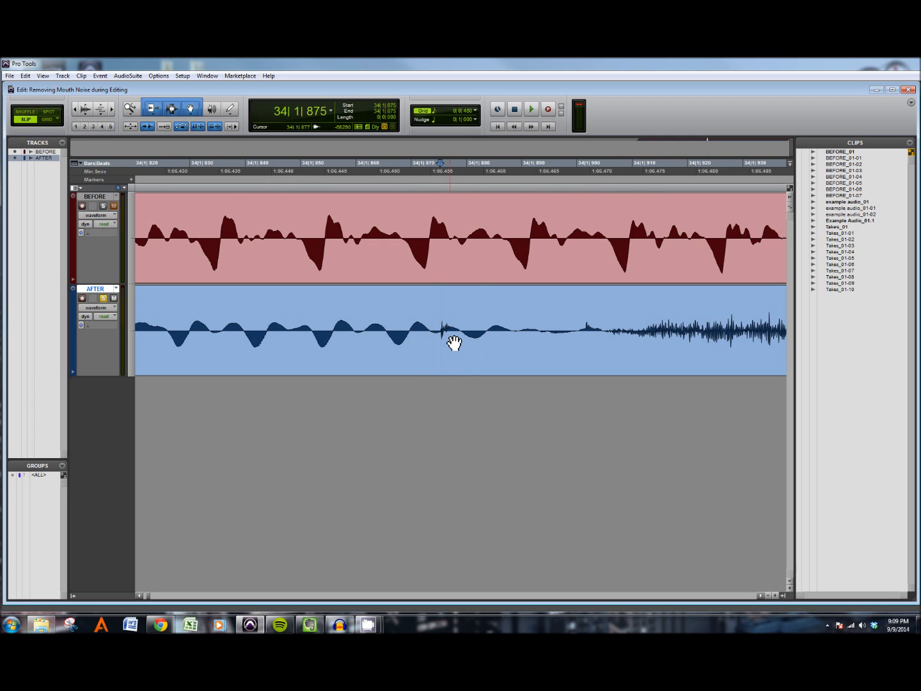
pyautogui.hotkey('ctrl', ']')
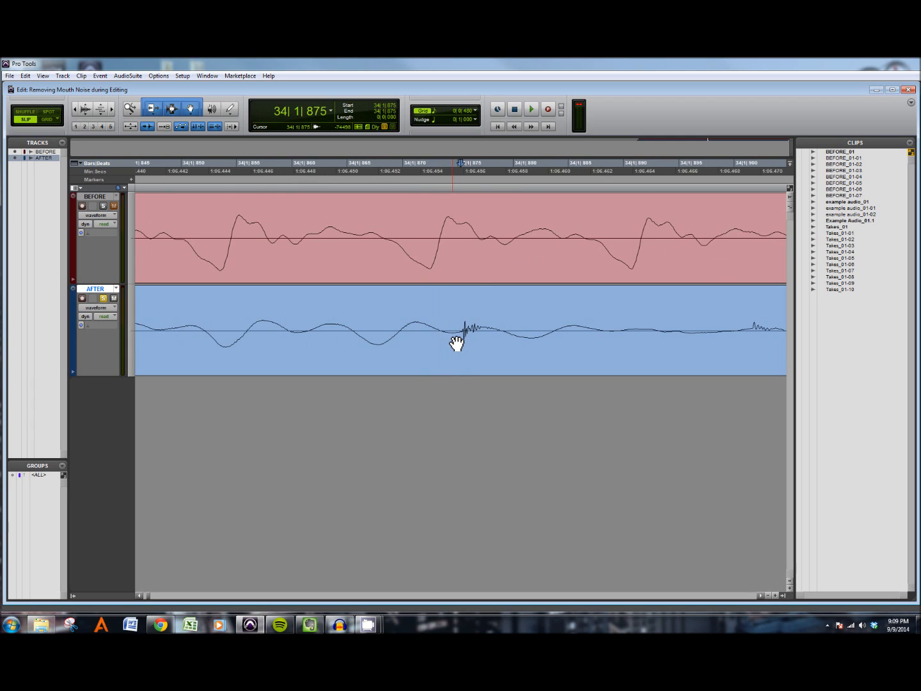
# Step: Select the click spike and redraw its waveform smoothly with the Pencil tool
pyautogui.click(455, 330)
pyautogui.moveTo(461, 330); pyautogui.dragTo(494, 330)
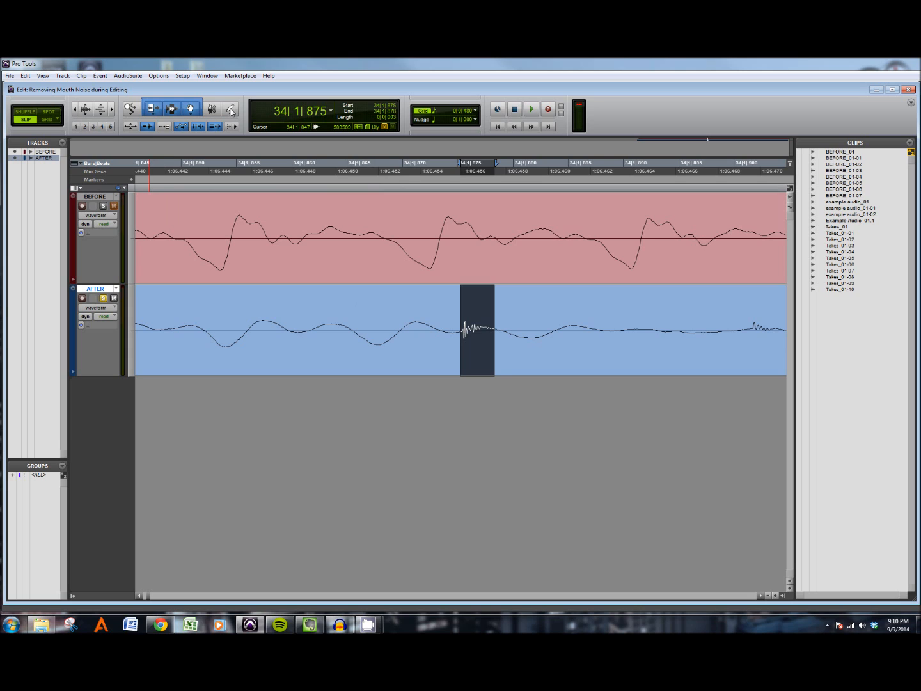
pyautogui.click(230, 110)
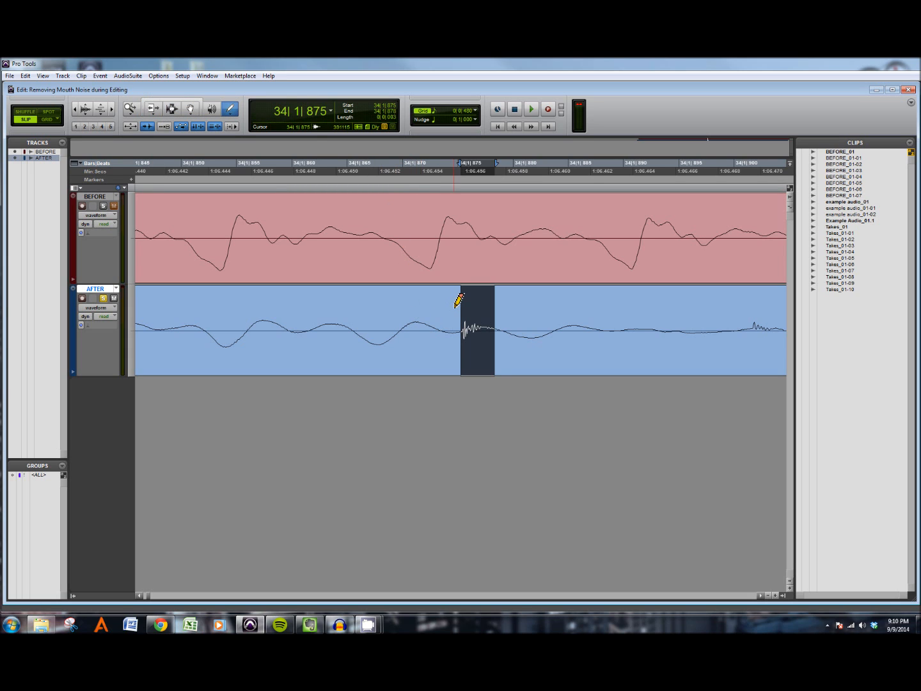
pyautogui.hotkey('ctrl', ']')
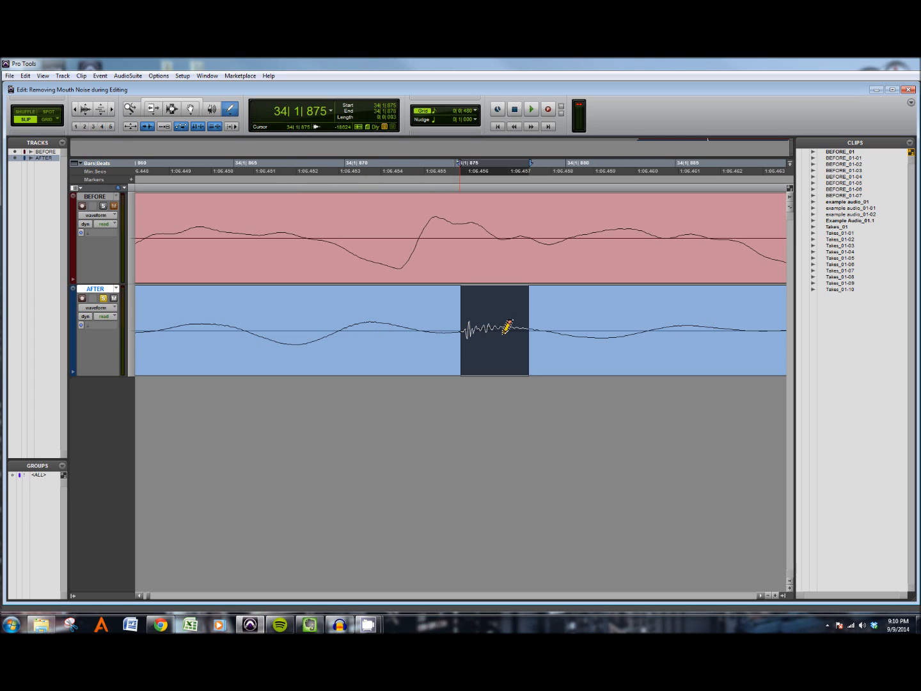
pyautogui.moveTo(547, 331); pyautogui.dragTo(563, 332)
pyautogui.hotkey('ctrl', '[')
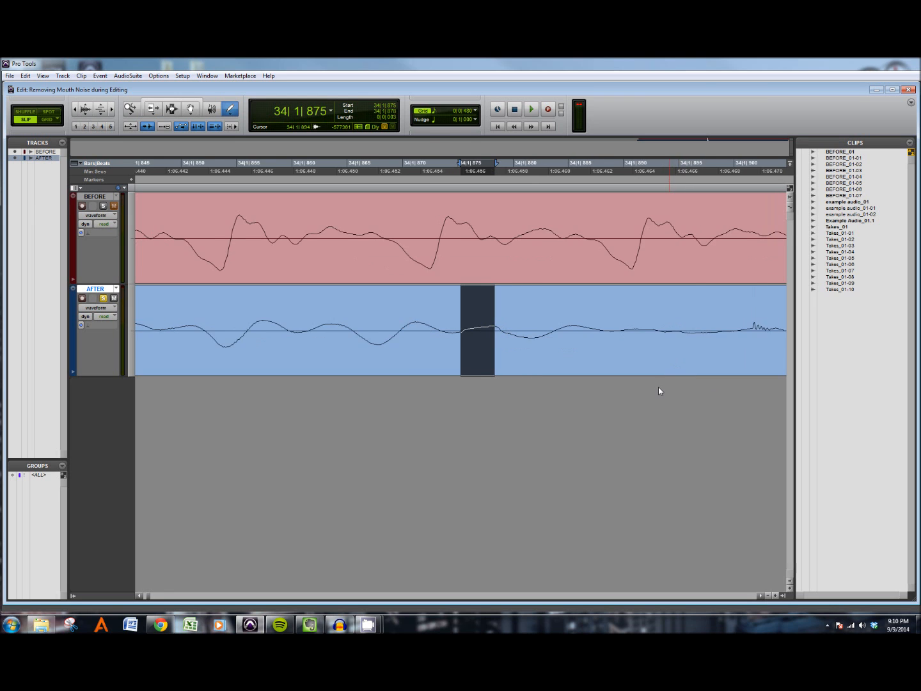
# Step: Zoom out and repeatedly play back the repaired phrase to compare the AFTER track with the BEFORE track
pyautogui.hotkey('ctrl', '[')
pyautogui.hotkey('ctrl', '[')
pyautogui.hotkey('ctrl', '[')
pyautogui.hotkey('ctrl', '[')
pyautogui.hotkey('ctrl', '[')
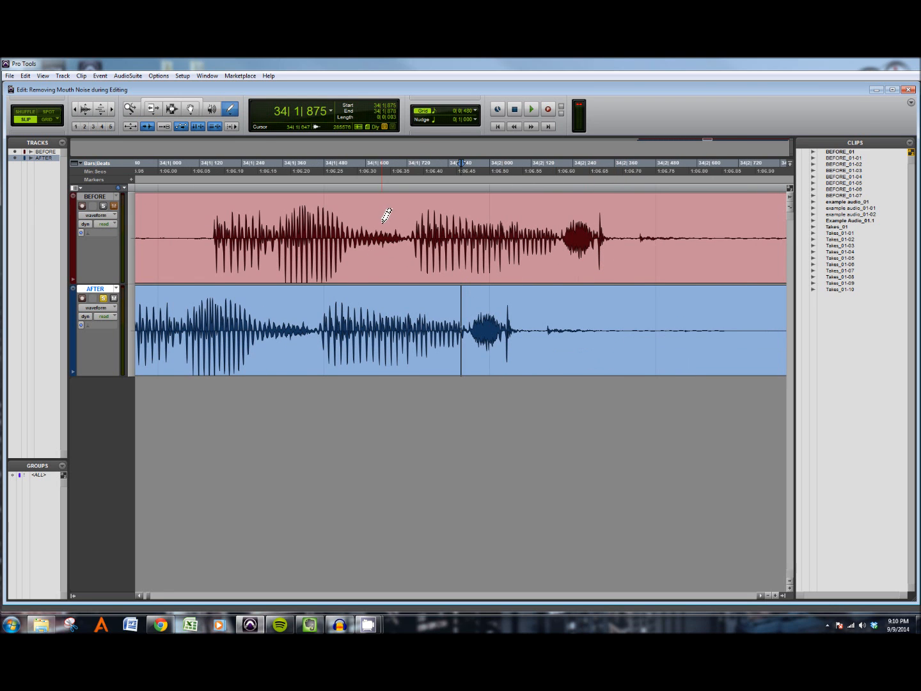
pyautogui.hotkey('ctrl', '[')
pyautogui.click(259, 178)
pyautogui.press('space')
pyautogui.press('space')
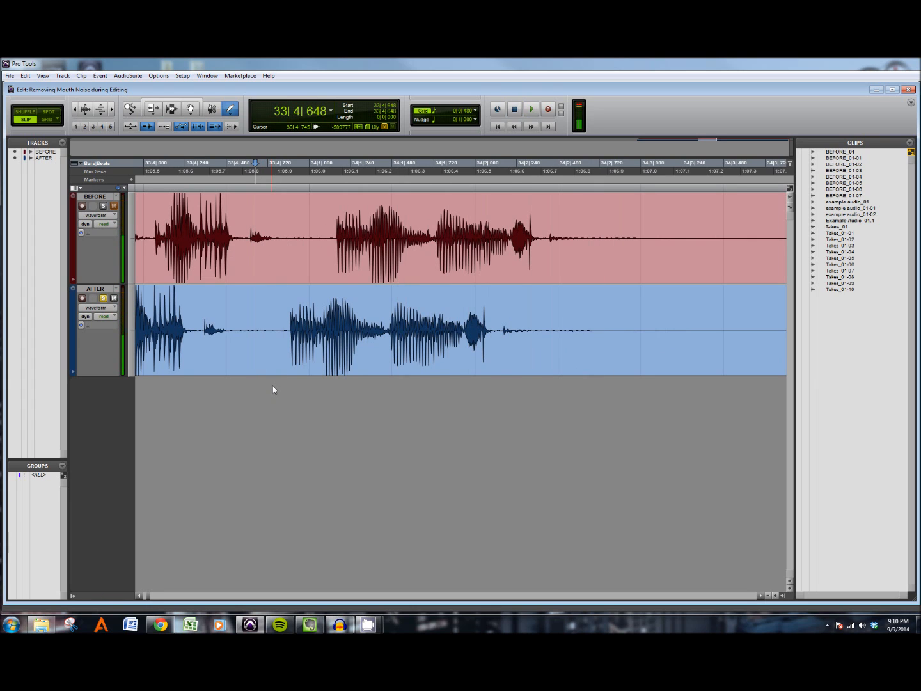
pyautogui.press('space')
pyautogui.press('space')
pyautogui.press('space')
pyautogui.press('space')
pyautogui.press('space')
pyautogui.press('space')
pyautogui.press('space')
pyautogui.press('space')
pyautogui.press('space')
pyautogui.press('space')
pyautogui.press('space')
pyautogui.press('space')
pyautogui.press('space')
pyautogui.press('space')
pyautogui.press('space')
pyautogui.press('space')
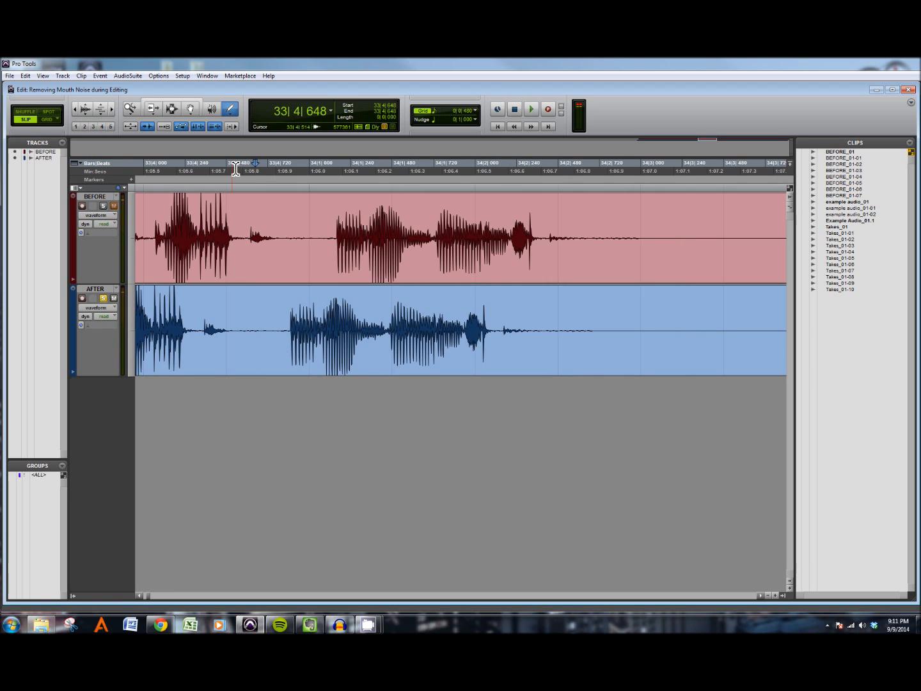